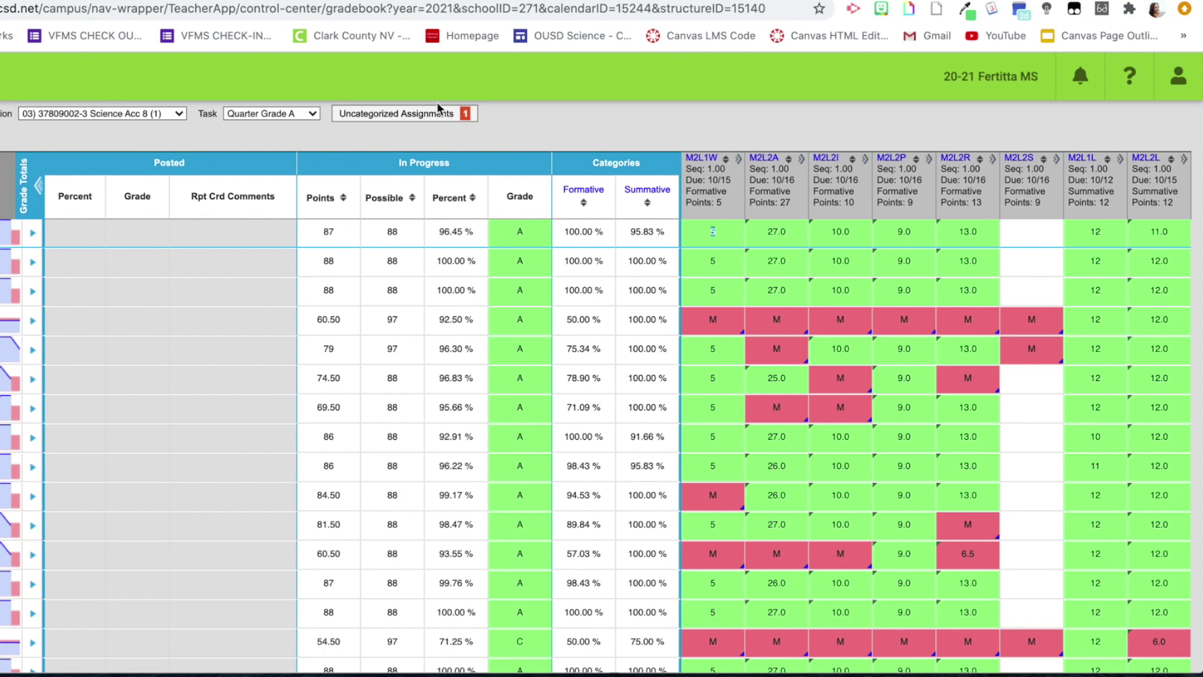
Stop editing the first M2L1W score and return to the top-left of the gradebook
{"action": "scroll", "coordinate": [418, 133], "scroll_direction": "up", "scroll_amount": 5}
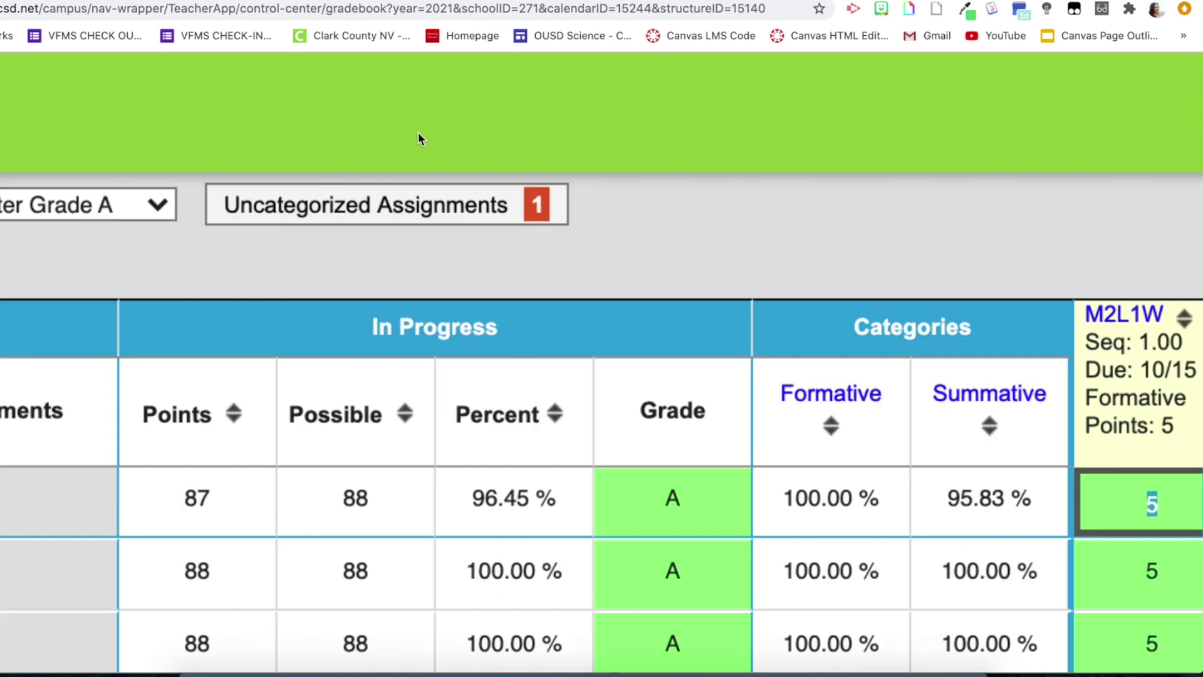
{"action": "left_click", "coordinate": [304, 262]}
{"action": "scroll", "coordinate": [357, 261], "scroll_direction": "left", "scroll_amount": 2}
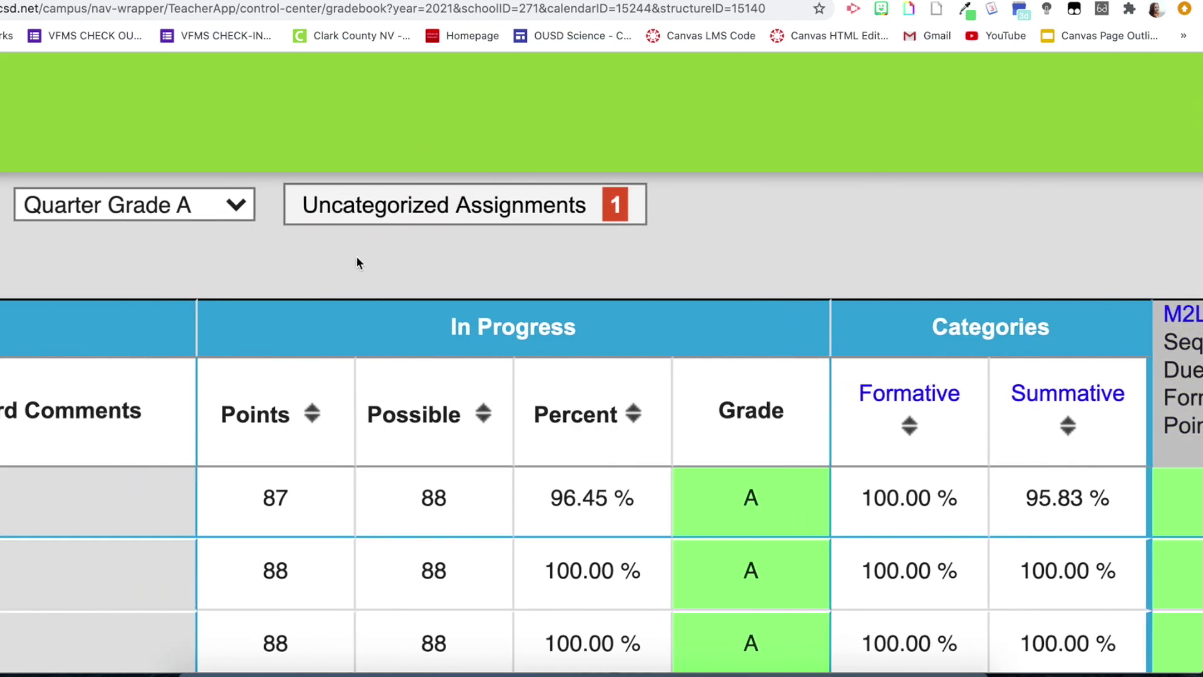
{"action": "scroll", "coordinate": [357, 261], "scroll_direction": "left", "scroll_amount": 1}
{"action": "scroll", "coordinate": [357, 261], "scroll_direction": "up", "scroll_amount": 3}
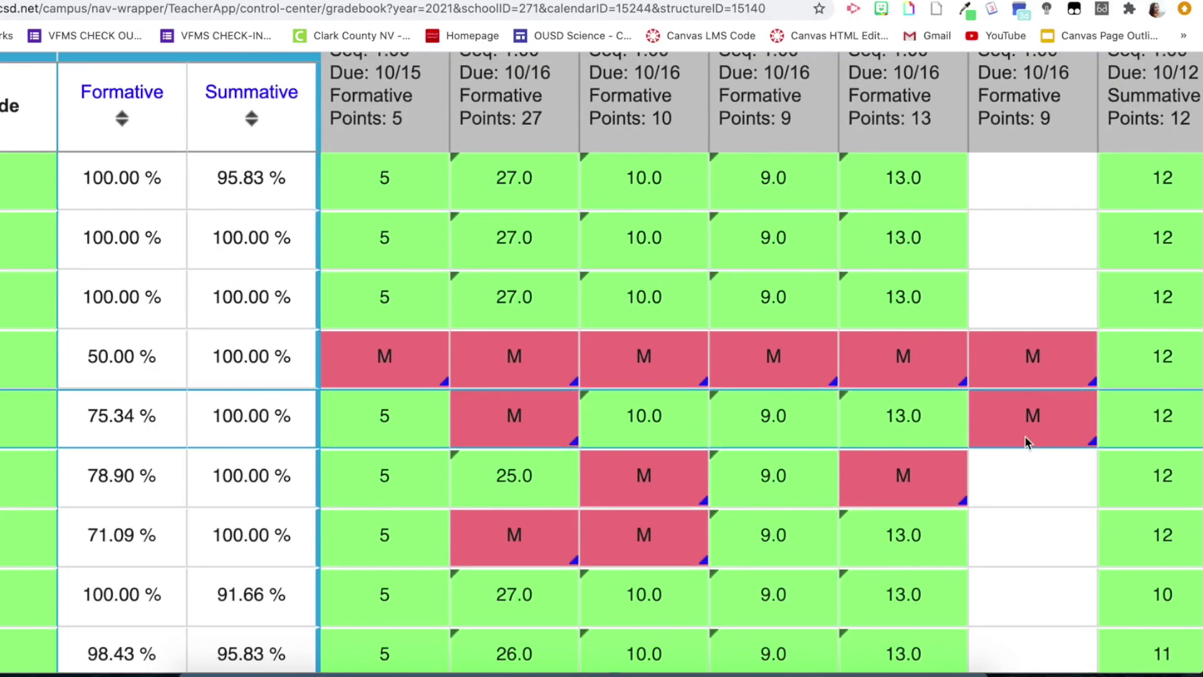
Zoom the gradebook back out to see more assignment columns
{"action": "scroll", "coordinate": [1026, 445], "scroll_direction": "up", "scroll_amount": 3}
{"action": "scroll", "coordinate": [1023, 327], "scroll_direction": "down", "scroll_amount": 1}
{"action": "scroll", "coordinate": [1013, 490], "scroll_direction": "down", "scroll_amount": 3}
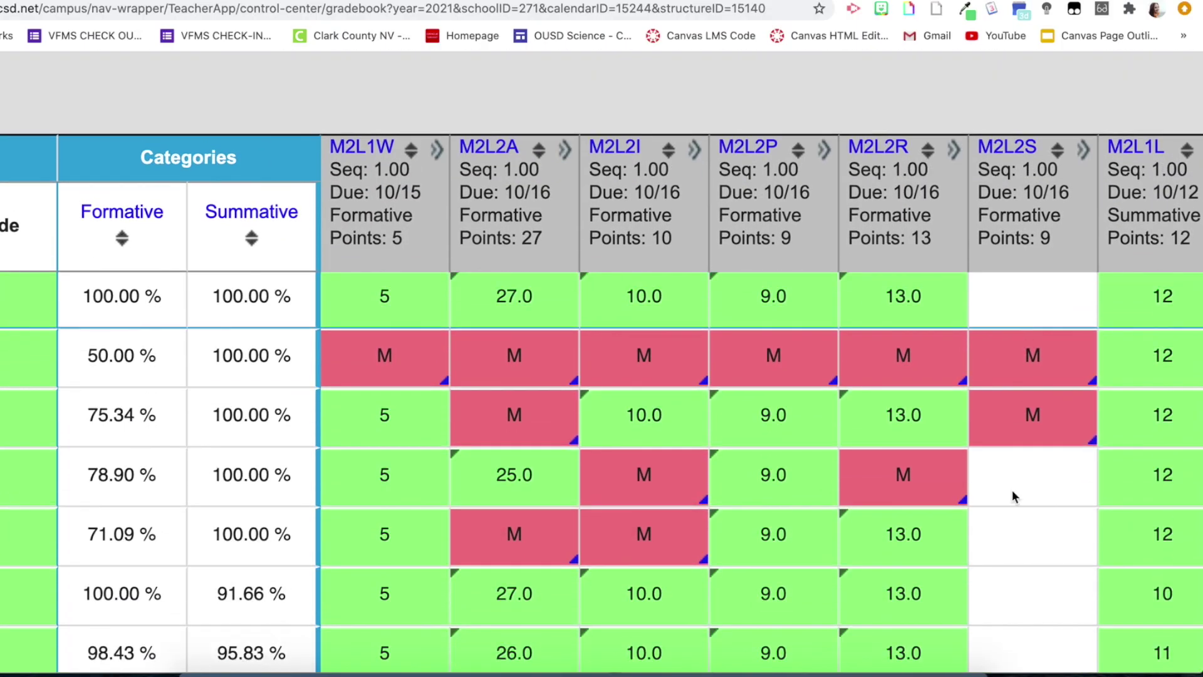
{"action": "key", "text": "ctrl+minus"}
{"action": "key", "text": "ctrl+minus"}
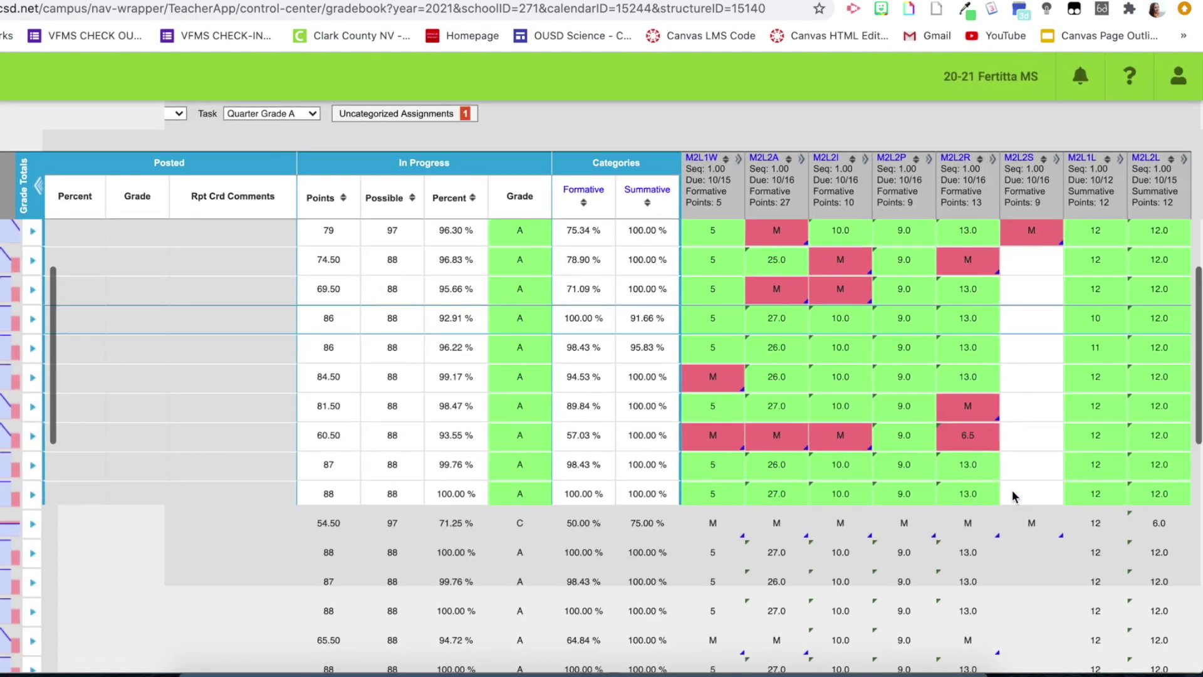
{"action": "scroll", "coordinate": [1043, 288], "scroll_direction": "up", "scroll_amount": 2}
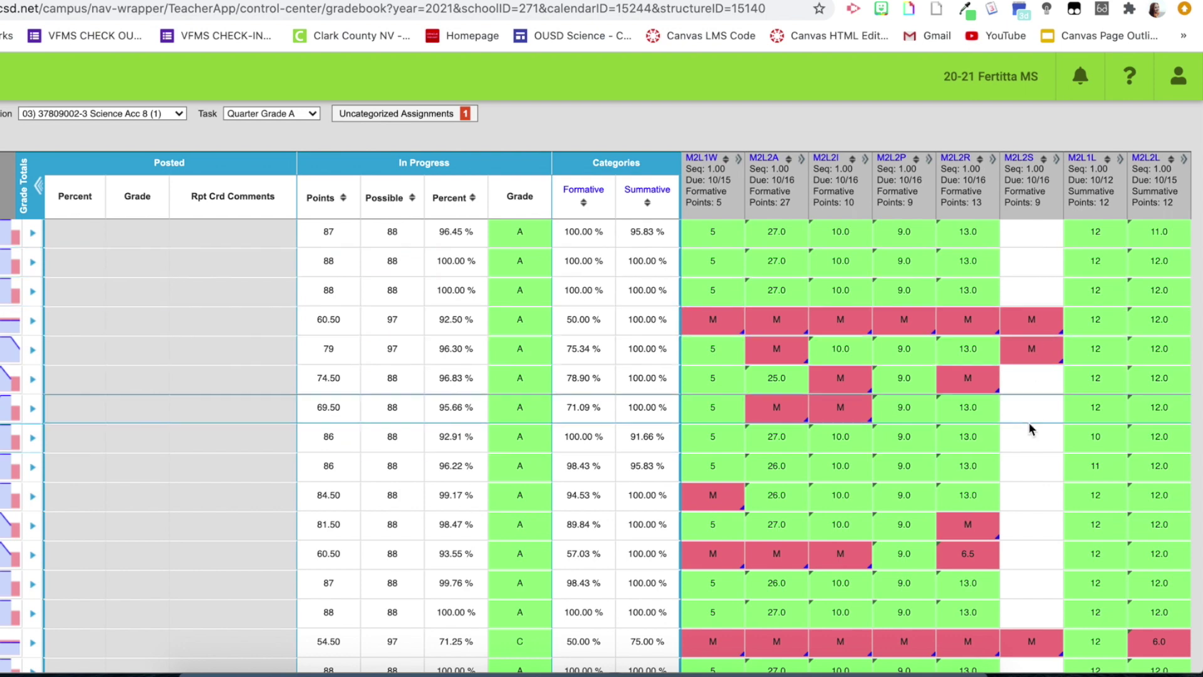
{"action": "scroll", "coordinate": [1028, 422], "scroll_direction": "down", "scroll_amount": 1}
{"action": "mouse_move", "coordinate": [1034, 299]}
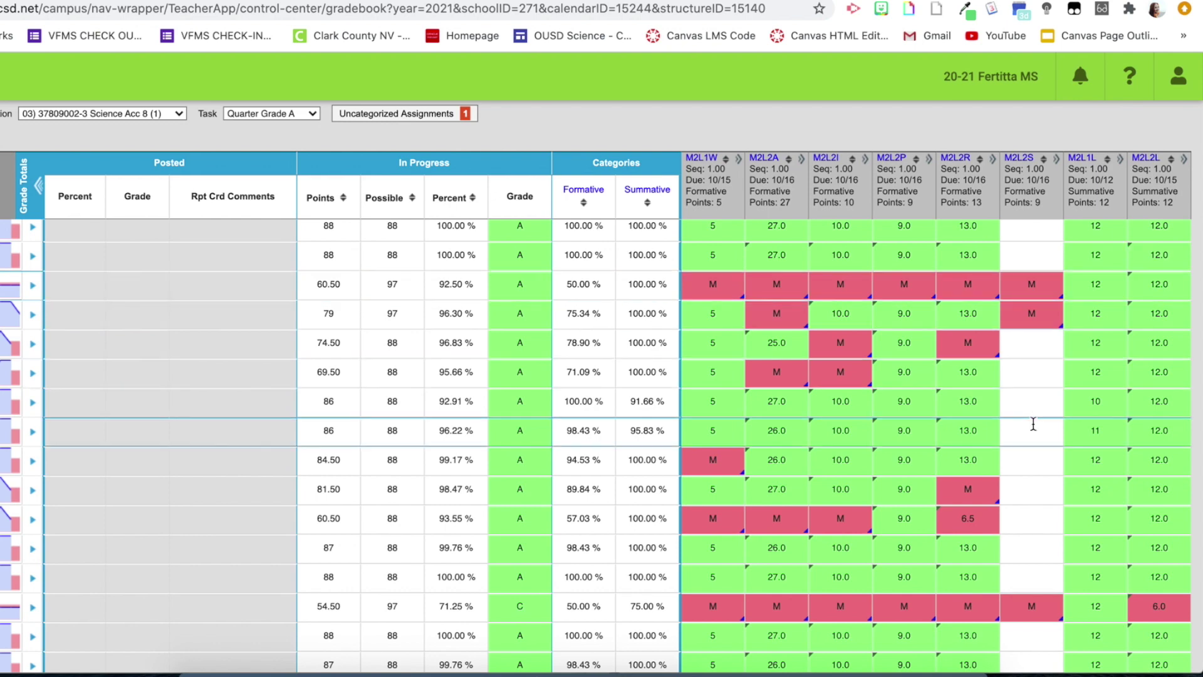
{"action": "scroll", "coordinate": [1034, 422], "scroll_direction": "down", "scroll_amount": 1}
{"action": "scroll", "coordinate": [1033, 423], "scroll_direction": "up", "scroll_amount": 2}
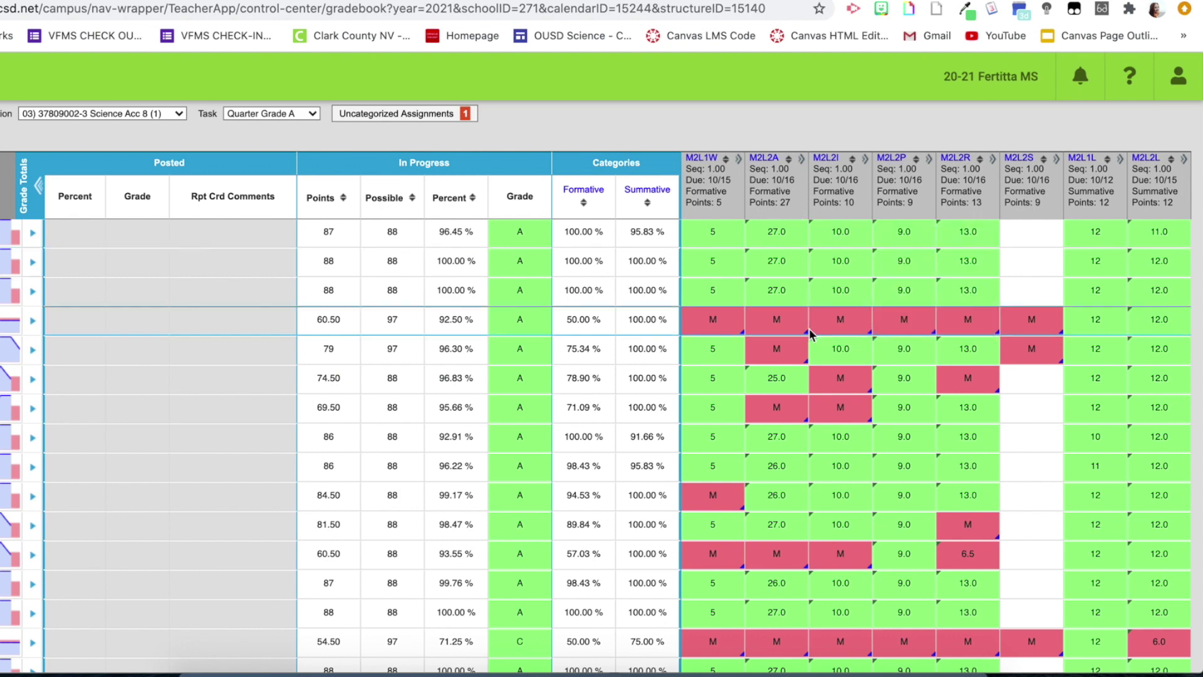
{"action": "mouse_move", "coordinate": [809, 328]}
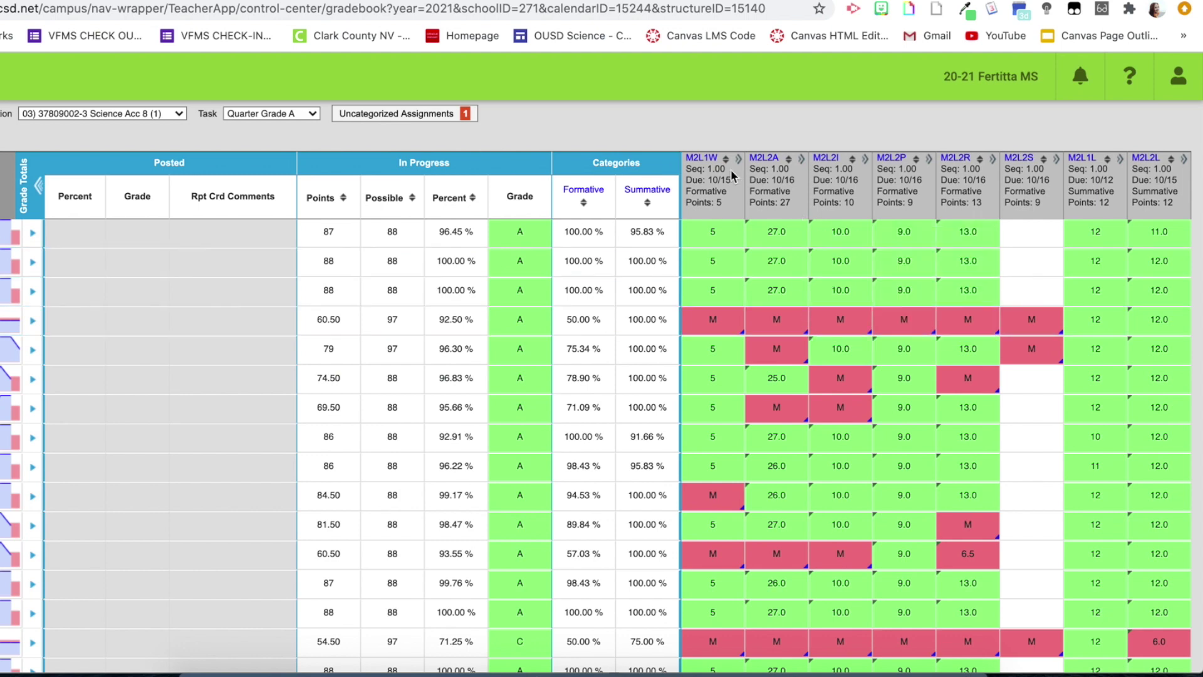
{"action": "mouse_move", "coordinate": [731, 170]}
{"action": "mouse_move", "coordinate": [1070, 169]}
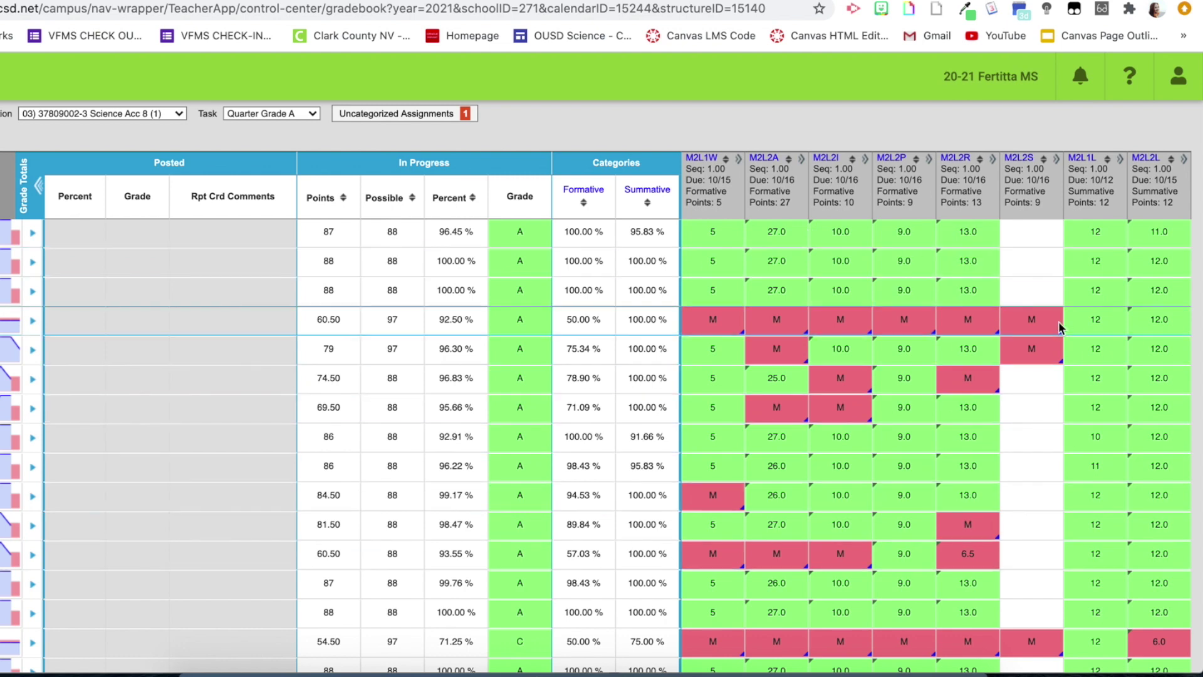
{"action": "mouse_move", "coordinate": [1058, 322]}
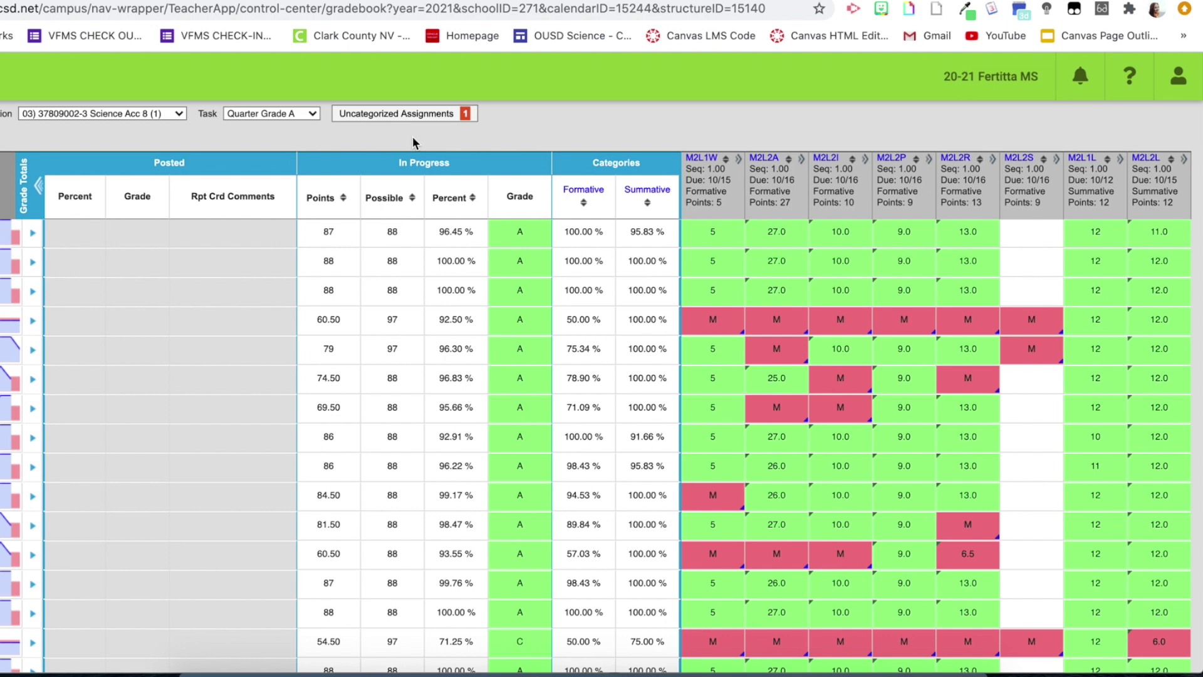
From Uncategorized Assignments, open the M3 L1 - Lesson Quiz: Wave Properties detail and toggle its Portal option
{"action": "left_click", "coordinate": [404, 114]}
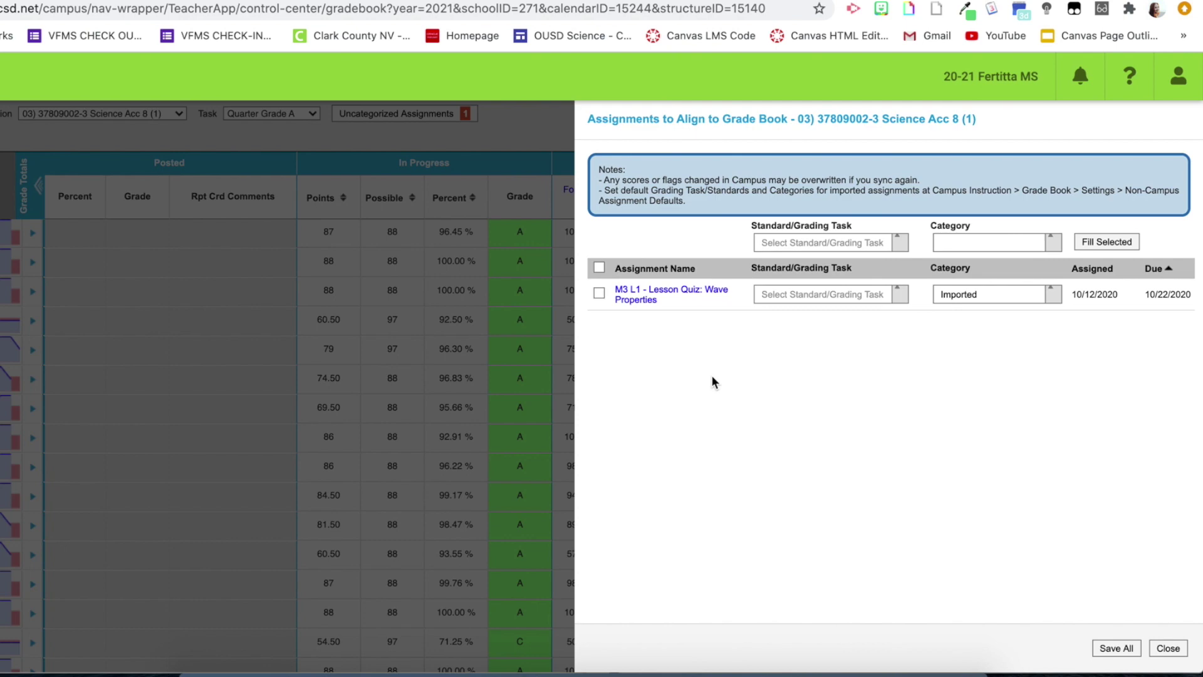
{"action": "left_click", "coordinate": [636, 299]}
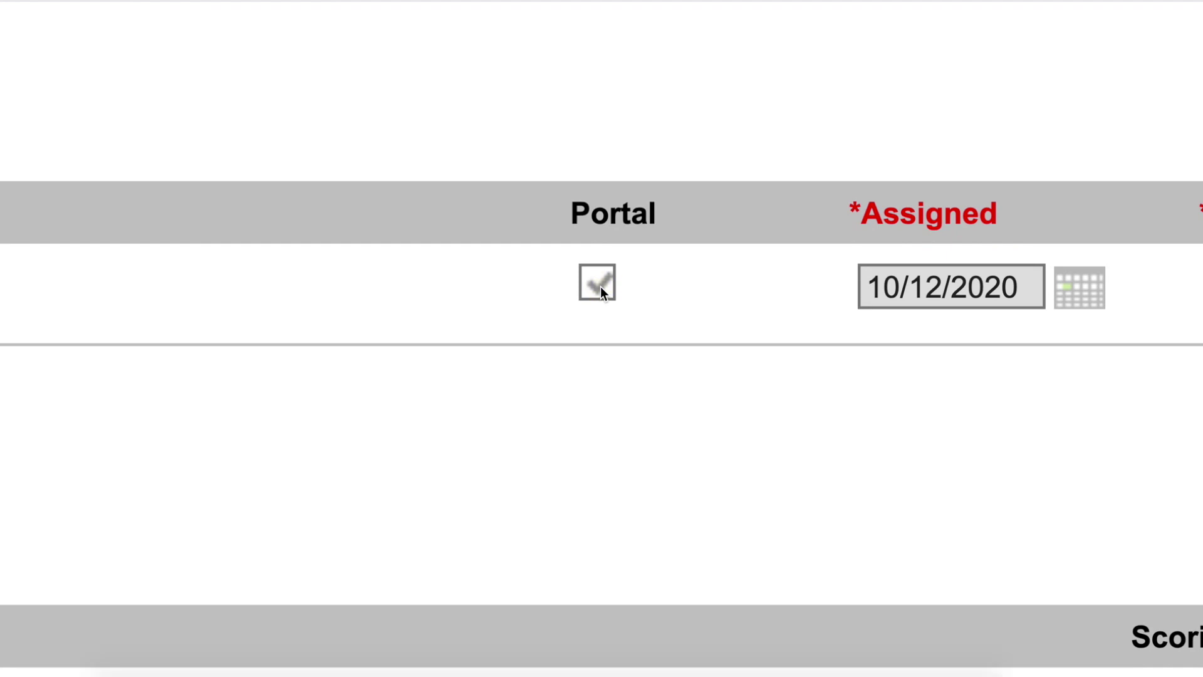
{"action": "left_click", "coordinate": [601, 287]}
{"action": "left_click", "coordinate": [663, 216]}
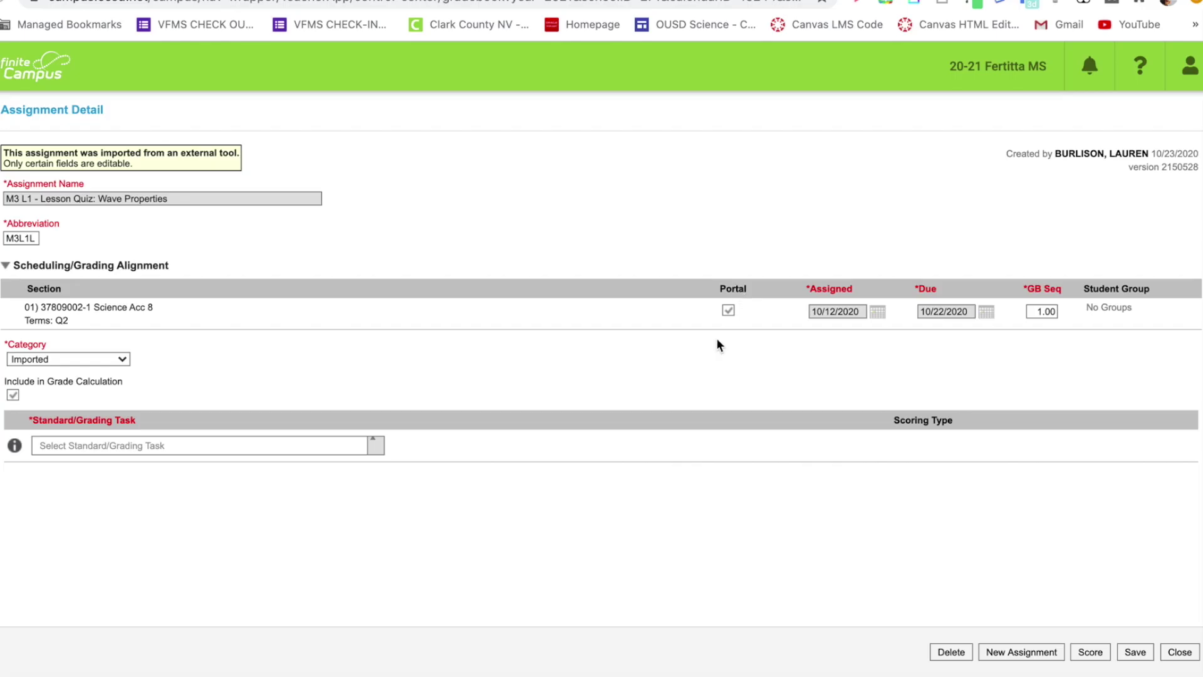
Uncheck Portal and make the quiz Summative, aligned to Quarter Grade A
{"action": "left_click", "coordinate": [727, 310]}
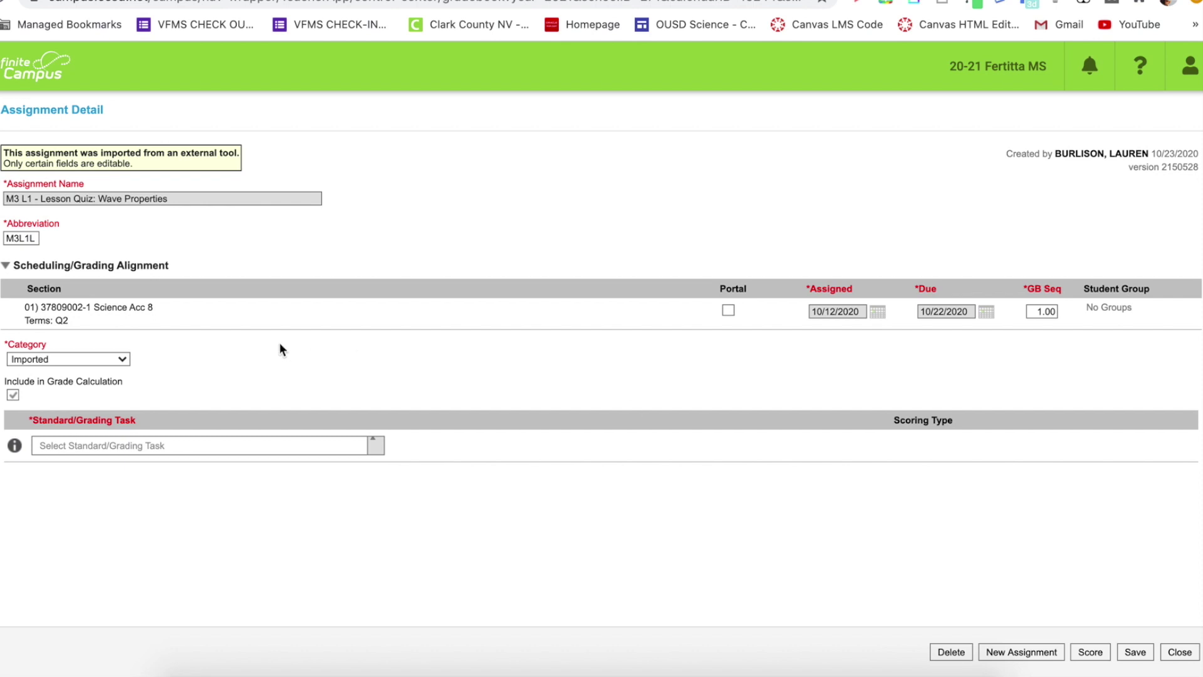
{"action": "left_click", "coordinate": [85, 360]}
{"action": "left_click", "coordinate": [77, 383]}
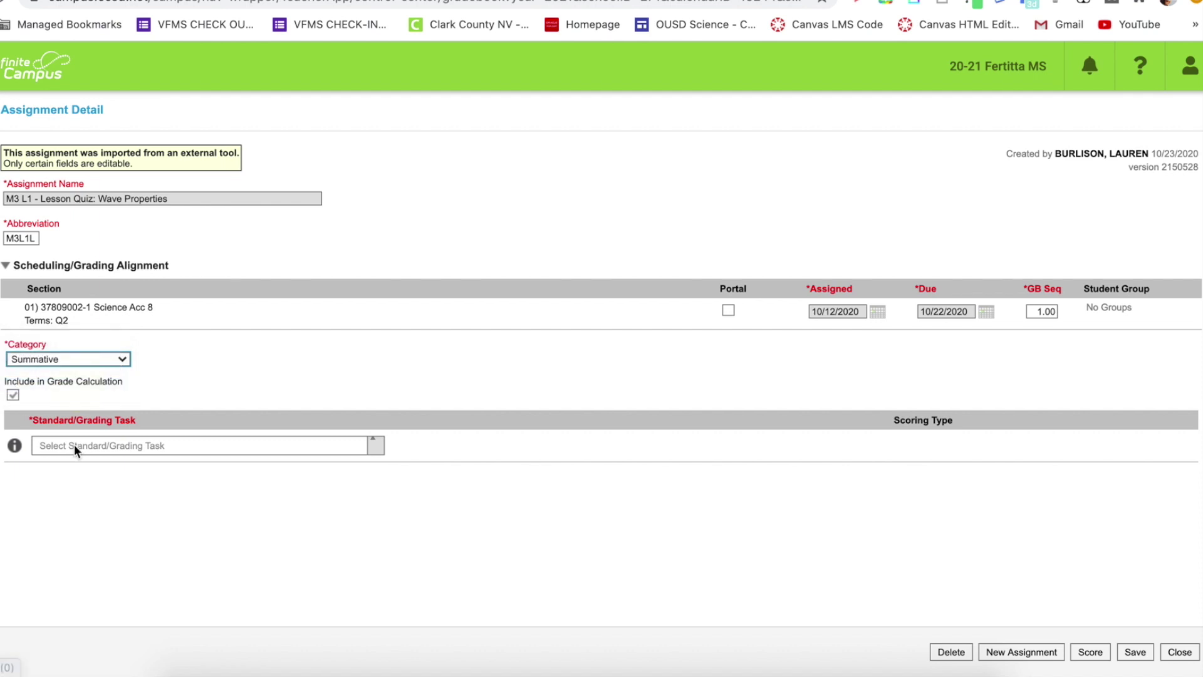
{"action": "left_click", "coordinate": [74, 445]}
{"action": "left_click", "coordinate": [76, 490]}
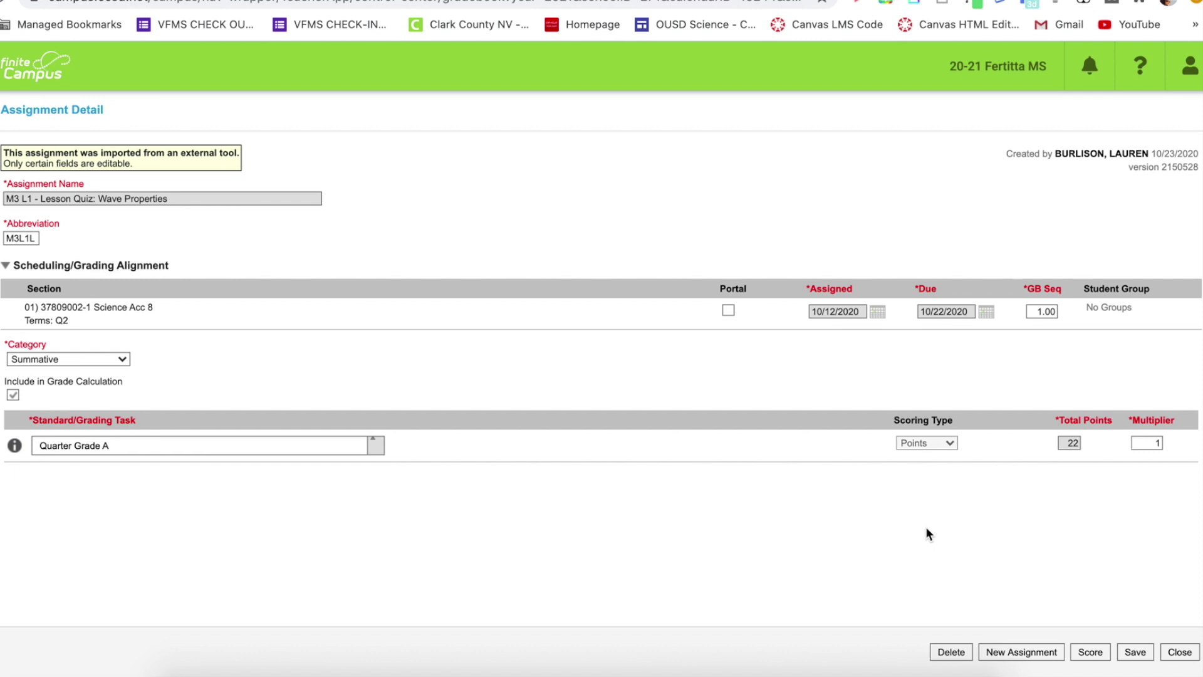
Toggle Include in Grade Calculation and re-check Portal to show the quiz to students
{"action": "left_click", "coordinate": [13, 396]}
{"action": "left_click", "coordinate": [289, 397]}
{"action": "left_click", "coordinate": [728, 310]}
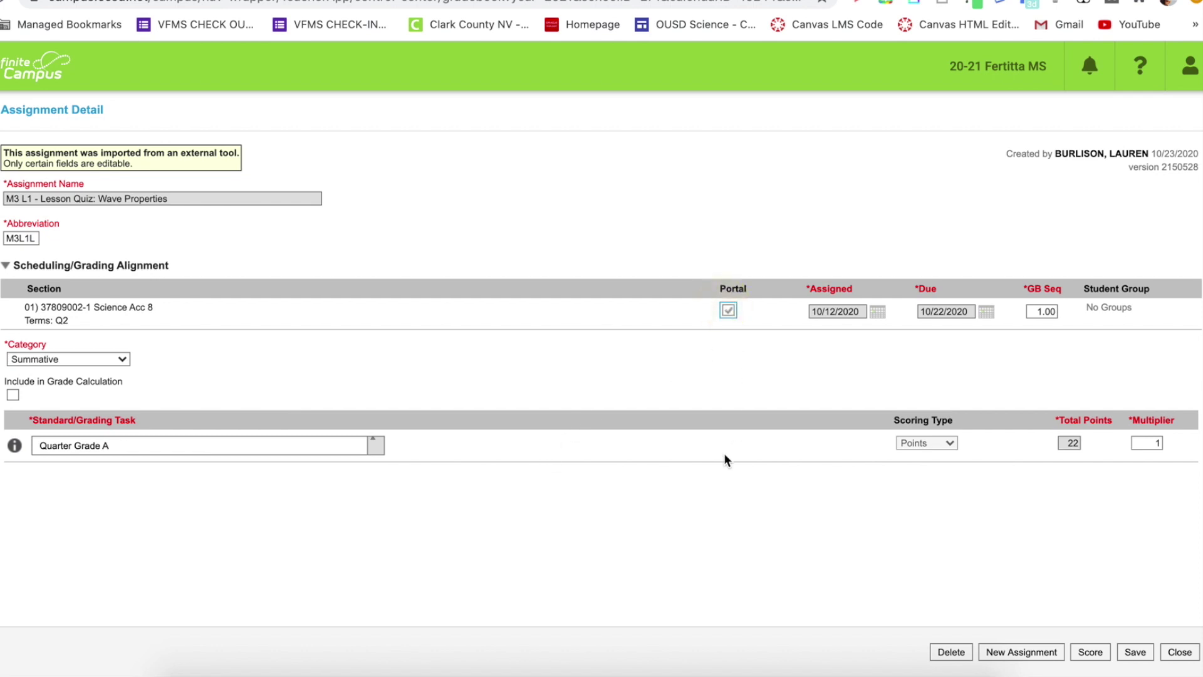
{"action": "left_click", "coordinate": [591, 381]}
{"action": "left_click", "coordinate": [15, 395]}
{"action": "left_click", "coordinate": [663, 495]}
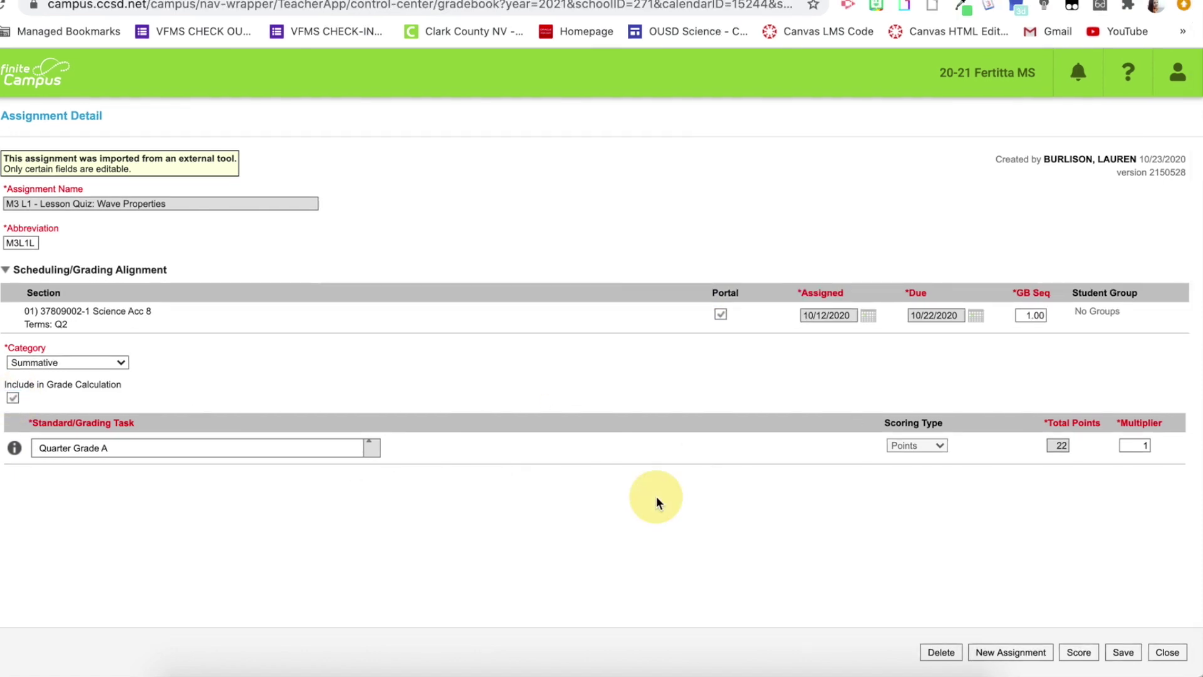
{"action": "left_click", "coordinate": [1123, 653]}
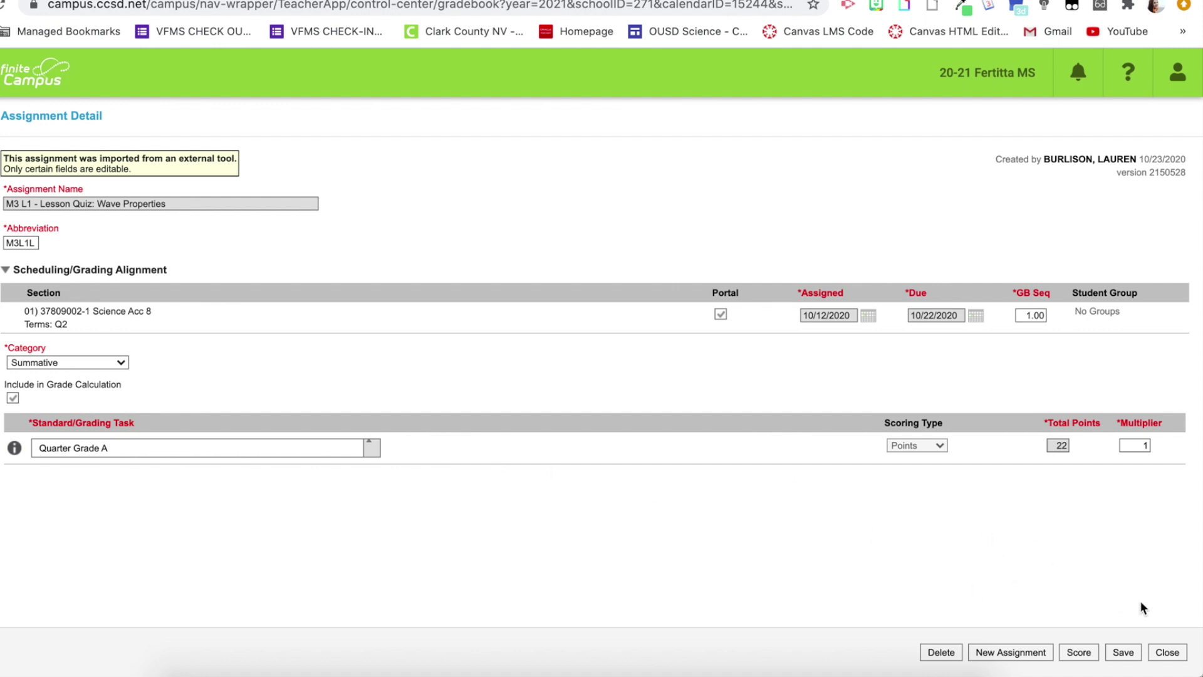
{"action": "left_click", "coordinate": [1169, 659]}
{"action": "left_click", "coordinate": [1165, 652]}
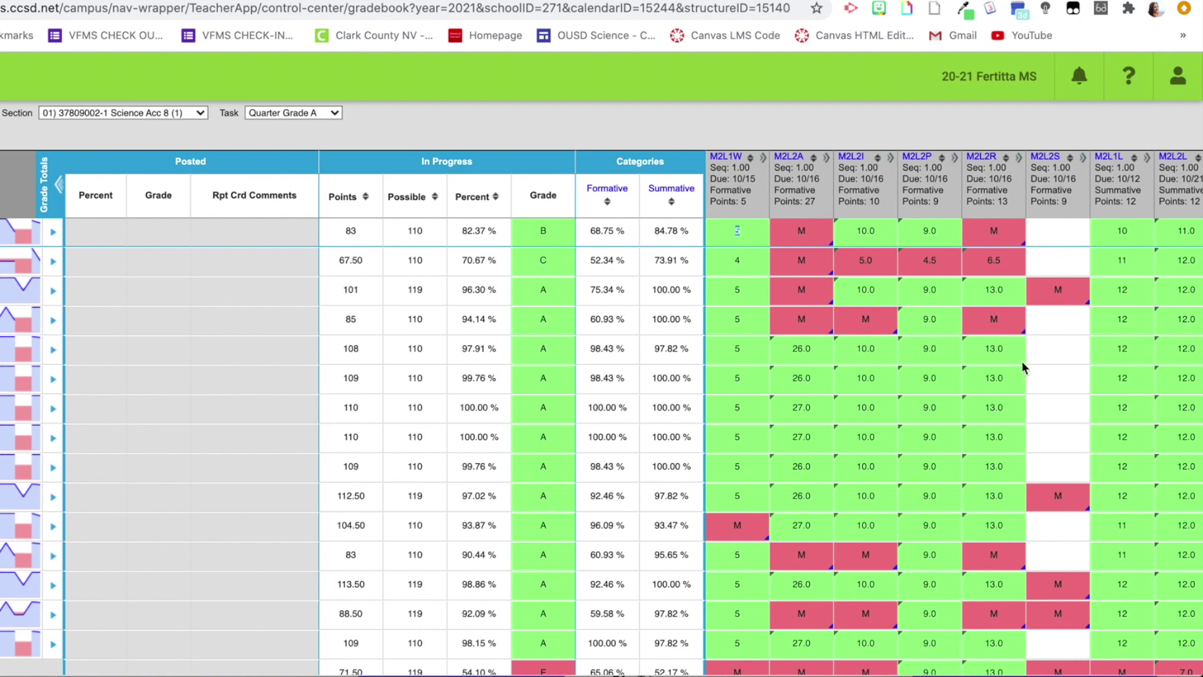
{"action": "left_click", "coordinate": [737, 231]}
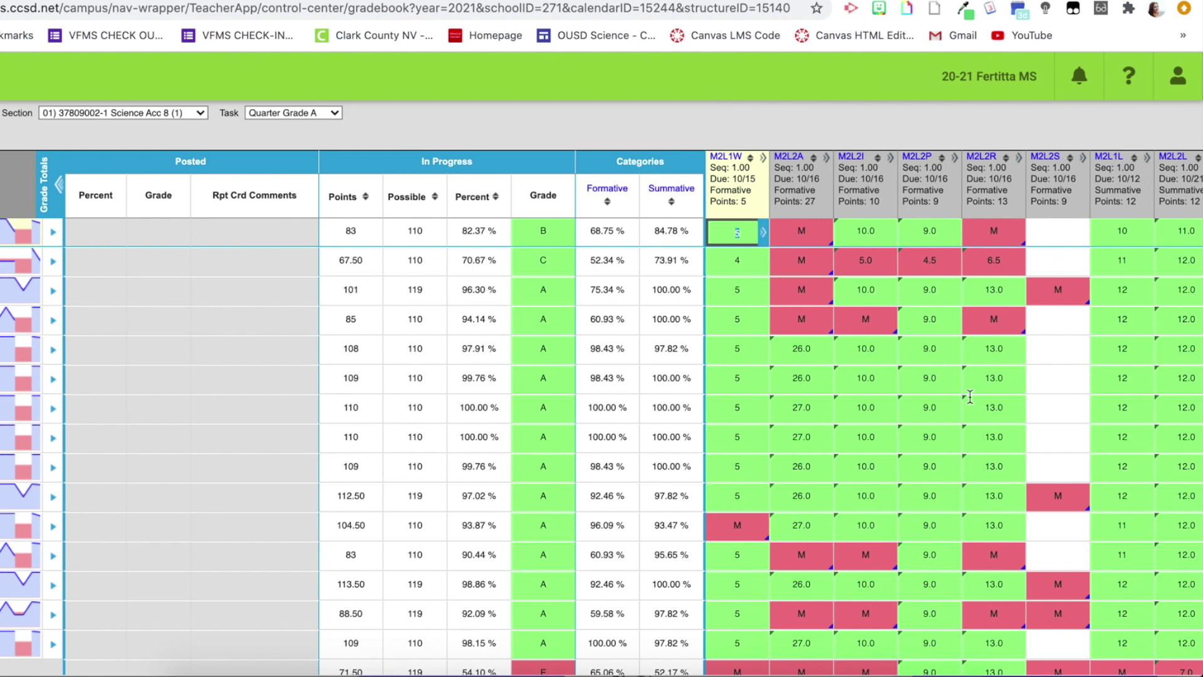
{"action": "scroll", "coordinate": [970, 396], "scroll_direction": "right", "scroll_amount": 3}
{"action": "scroll", "coordinate": [970, 396], "scroll_direction": "right", "scroll_amount": 3}
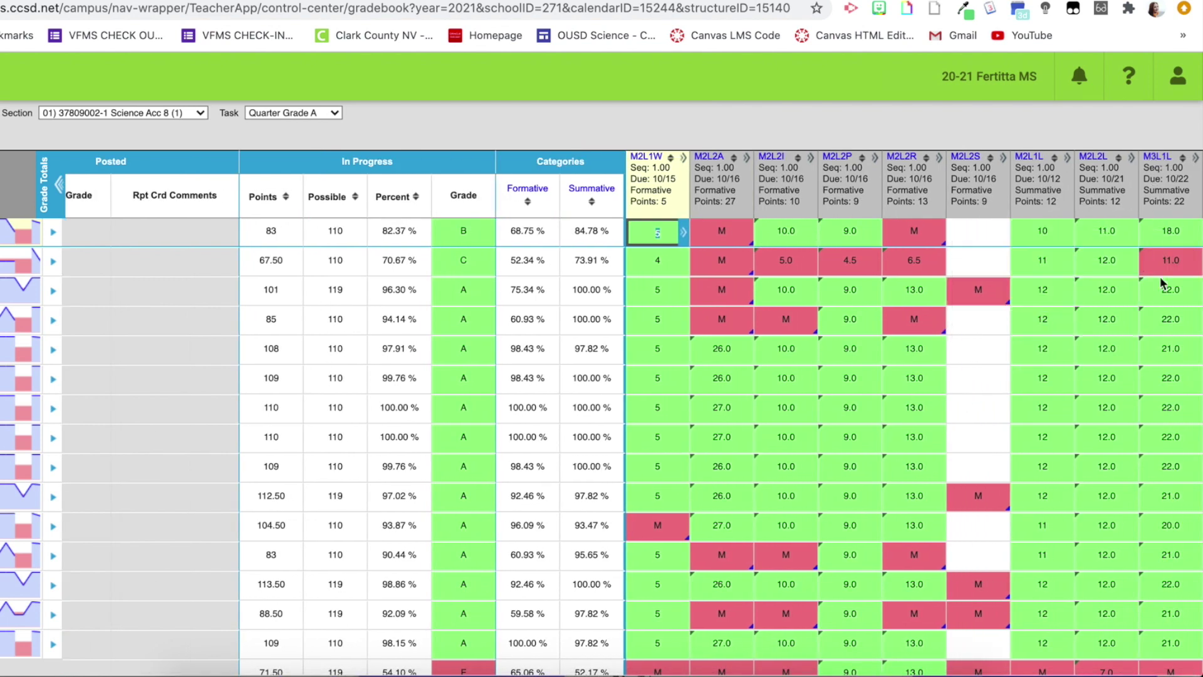
{"action": "scroll", "coordinate": [1169, 360], "scroll_direction": "down", "scroll_amount": 3}
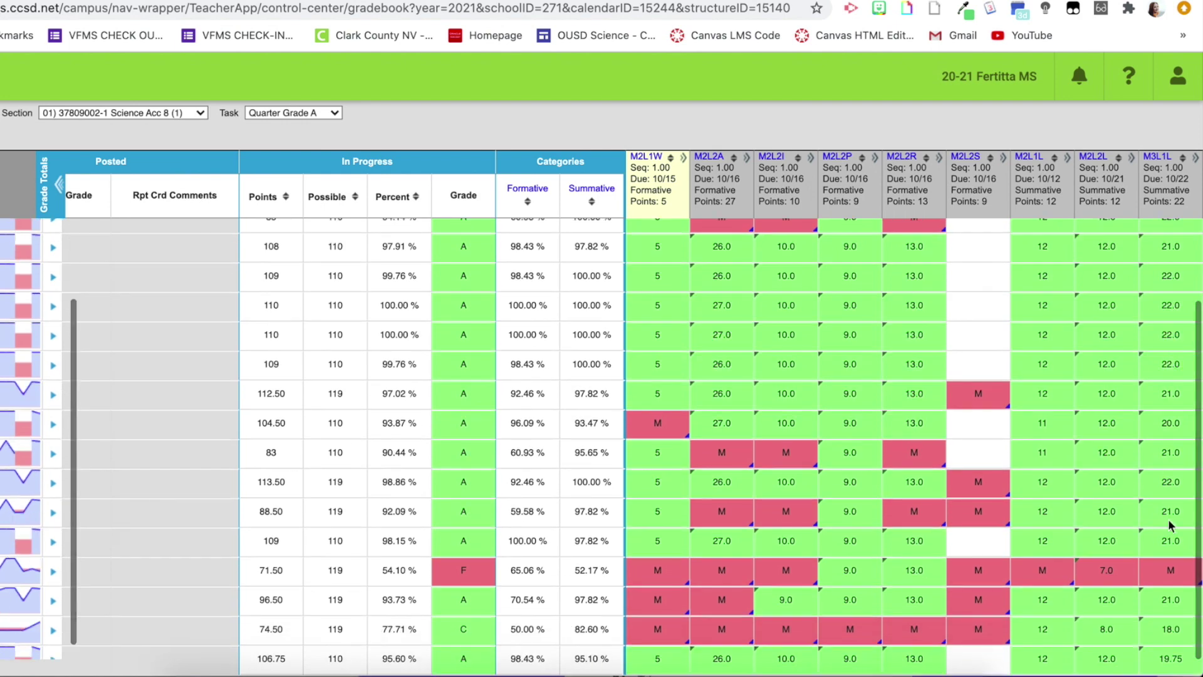
{"action": "mouse_move", "coordinate": [1171, 574]}
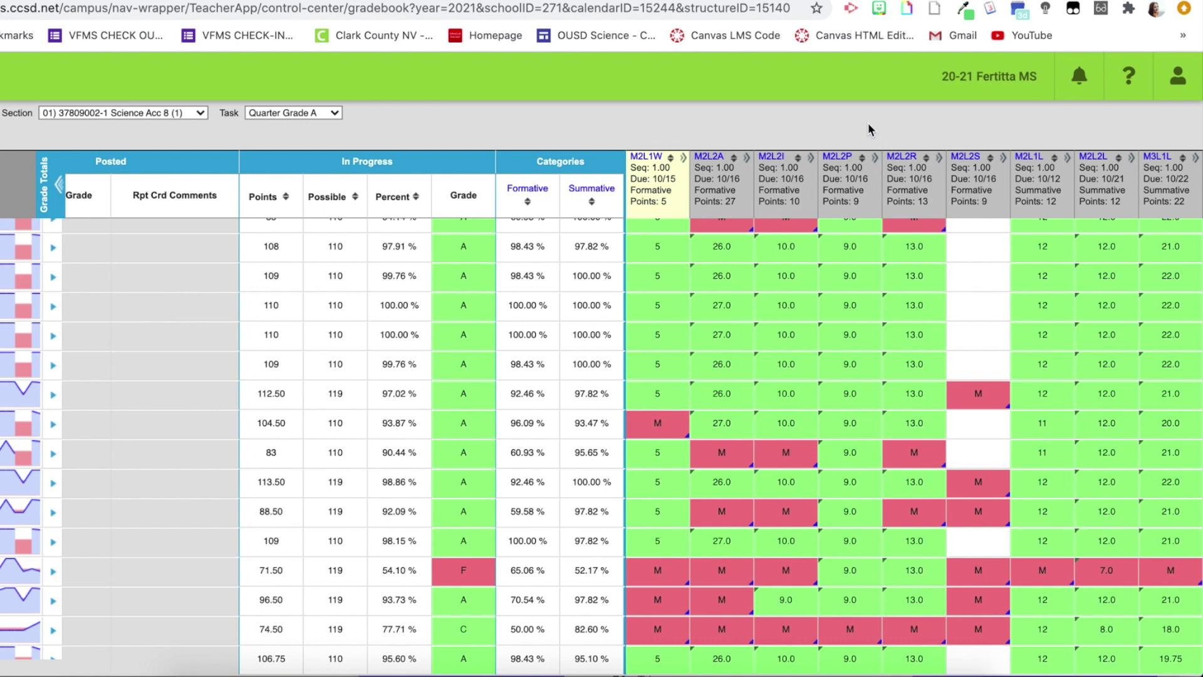
{"action": "mouse_move", "coordinate": [971, 399]}
{"action": "scroll", "coordinate": [1175, 576], "scroll_direction": "up", "scroll_amount": 3}
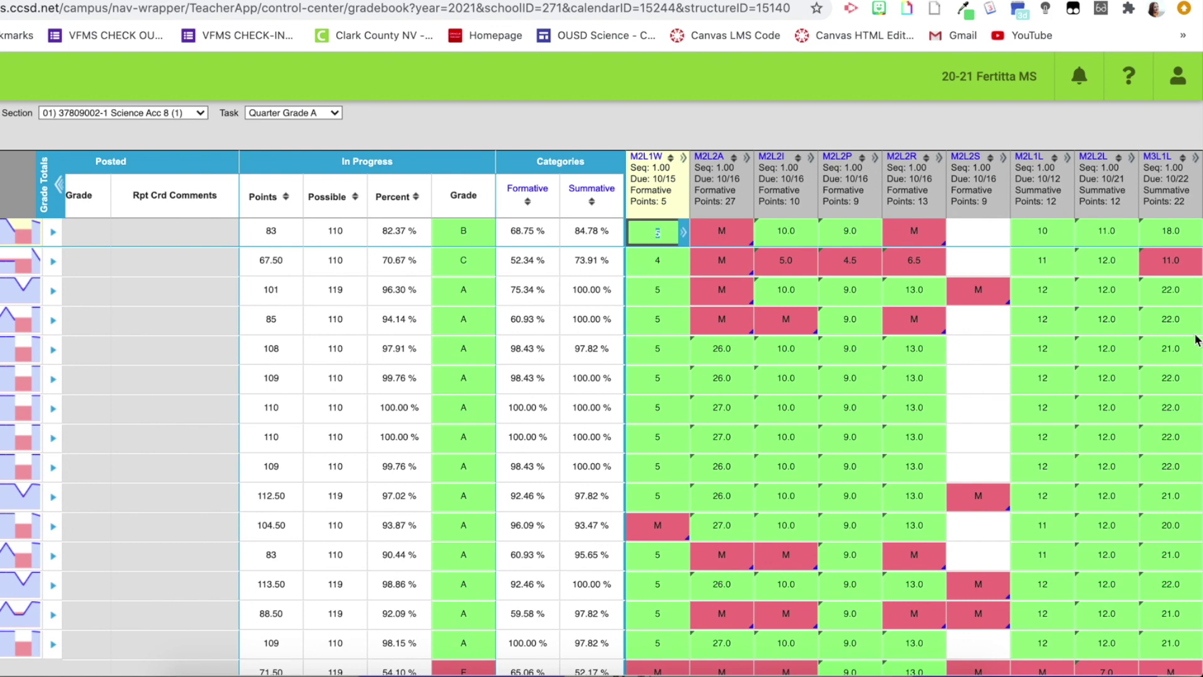
{"action": "mouse_move", "coordinate": [1177, 263]}
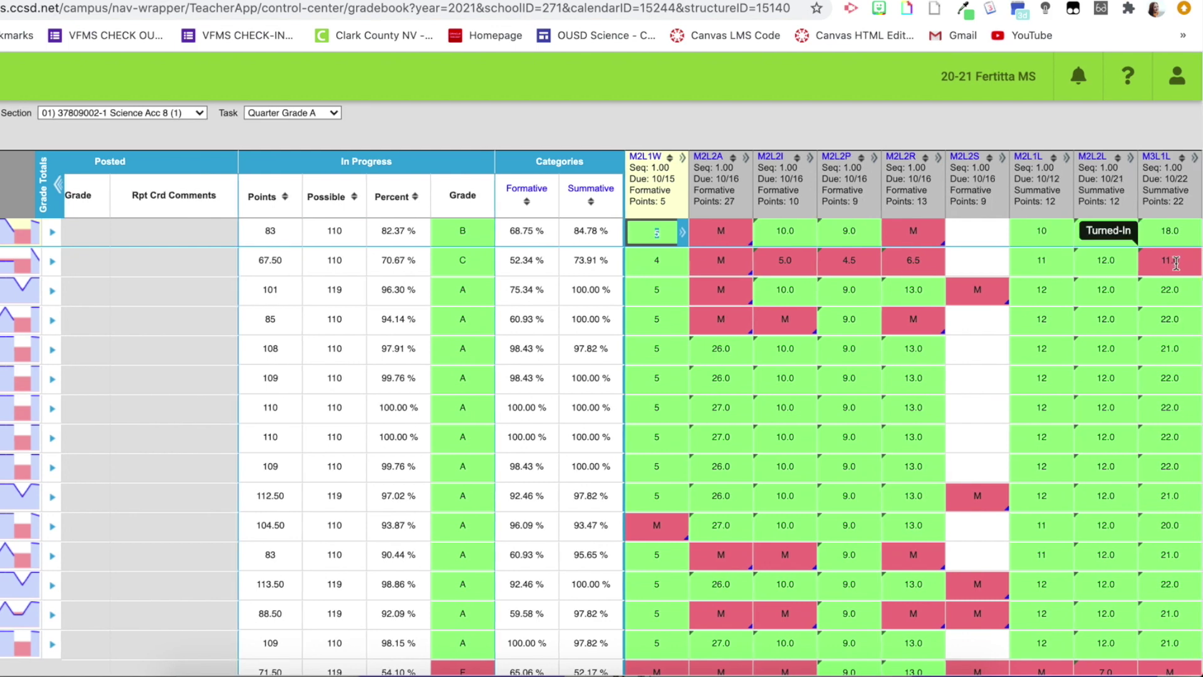
{"action": "scroll", "coordinate": [1170, 290], "scroll_direction": "down", "scroll_amount": 1}
{"action": "scroll", "coordinate": [1170, 290], "scroll_direction": "up", "scroll_amount": 1}
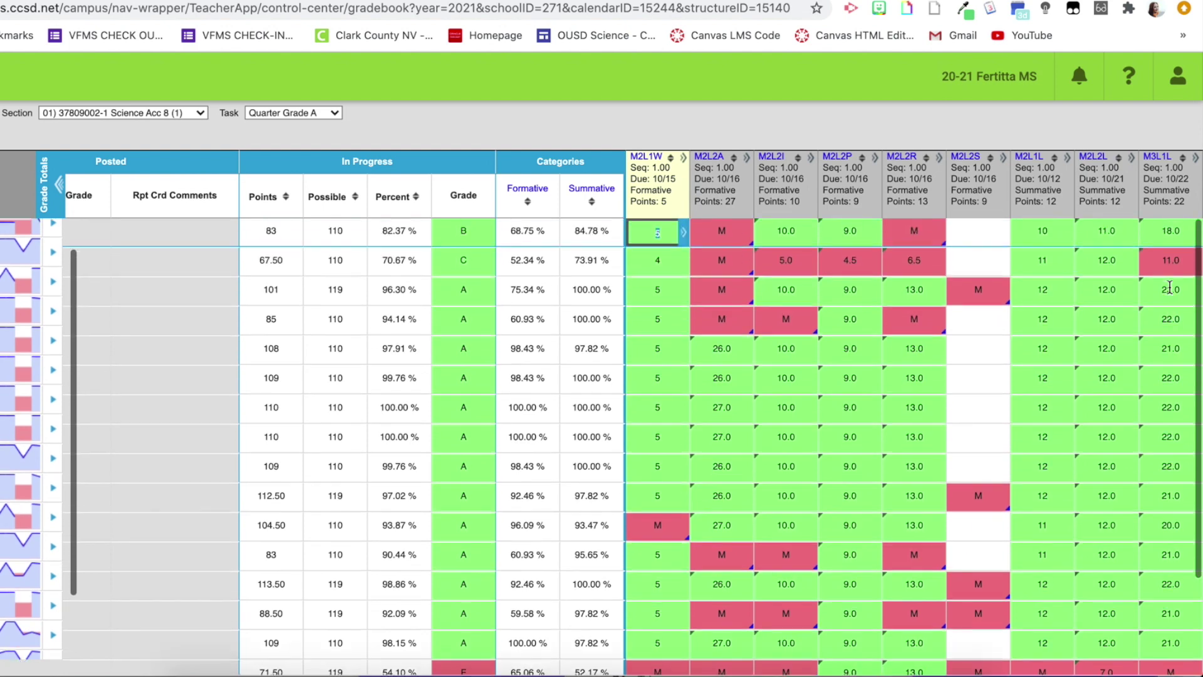
{"action": "scroll", "coordinate": [1165, 256], "scroll_direction": "down", "scroll_amount": 2}
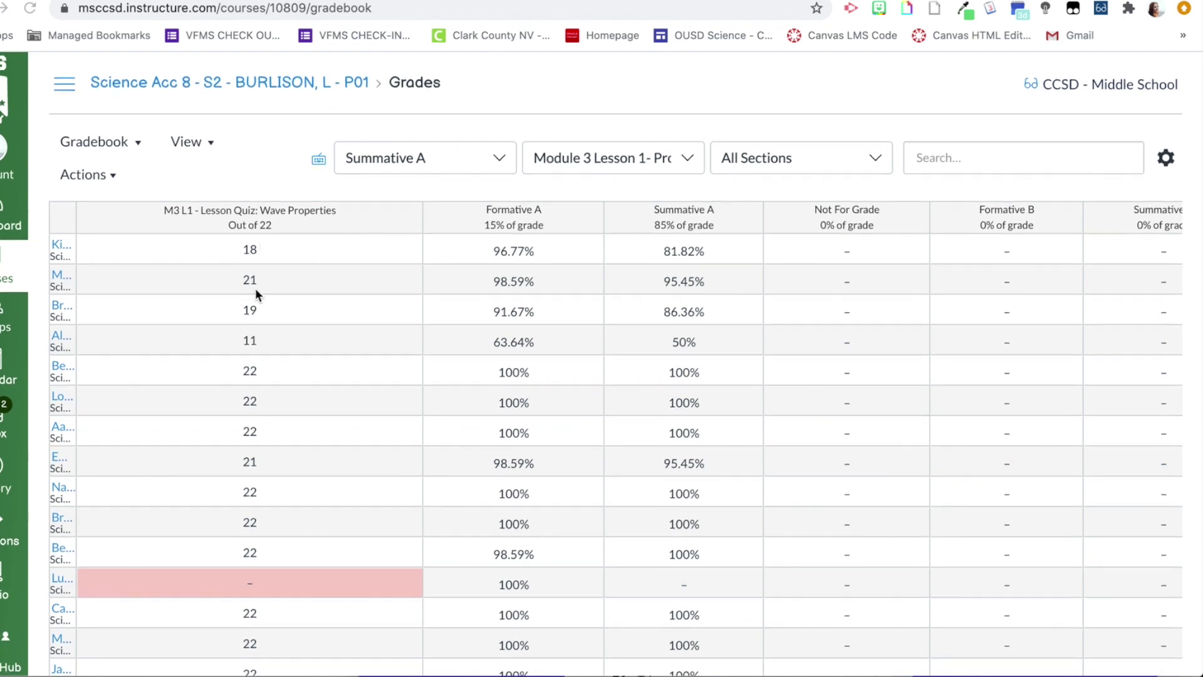
Check the Wave Properties quiz score of 11 and view the Total column in the Canvas gradebook
{"action": "left_click", "coordinate": [259, 344]}
{"action": "scroll", "coordinate": [261, 389], "scroll_direction": "down", "scroll_amount": 1}
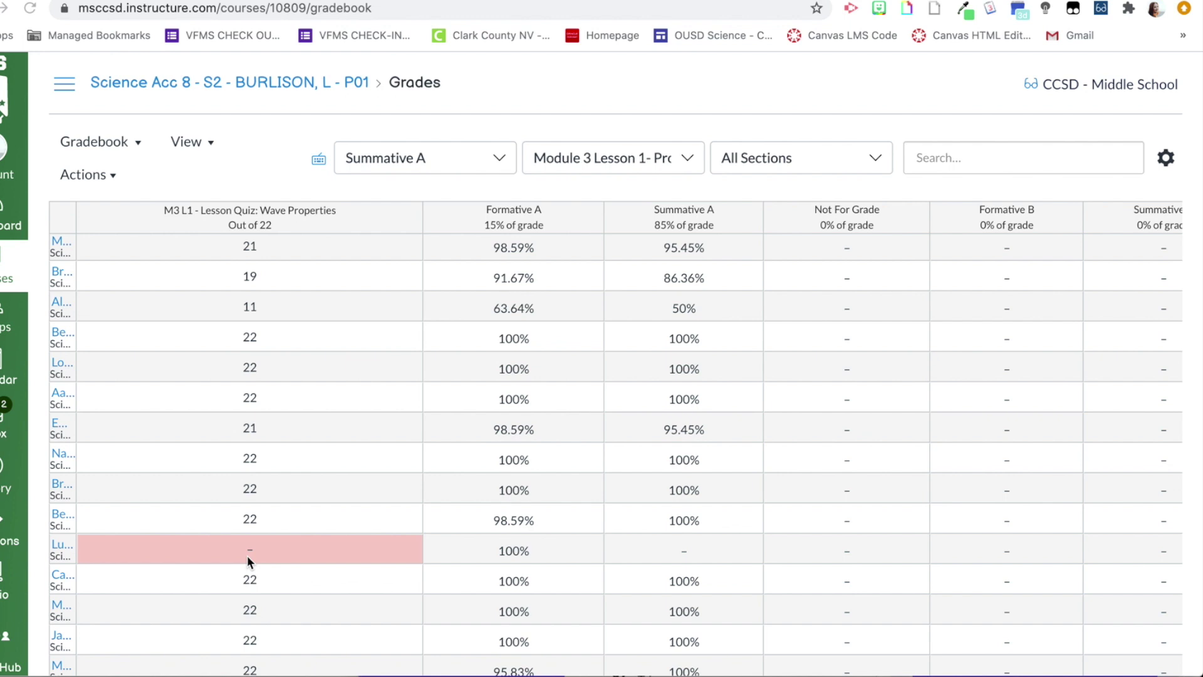
{"action": "scroll", "coordinate": [246, 556], "scroll_direction": "up", "scroll_amount": 1}
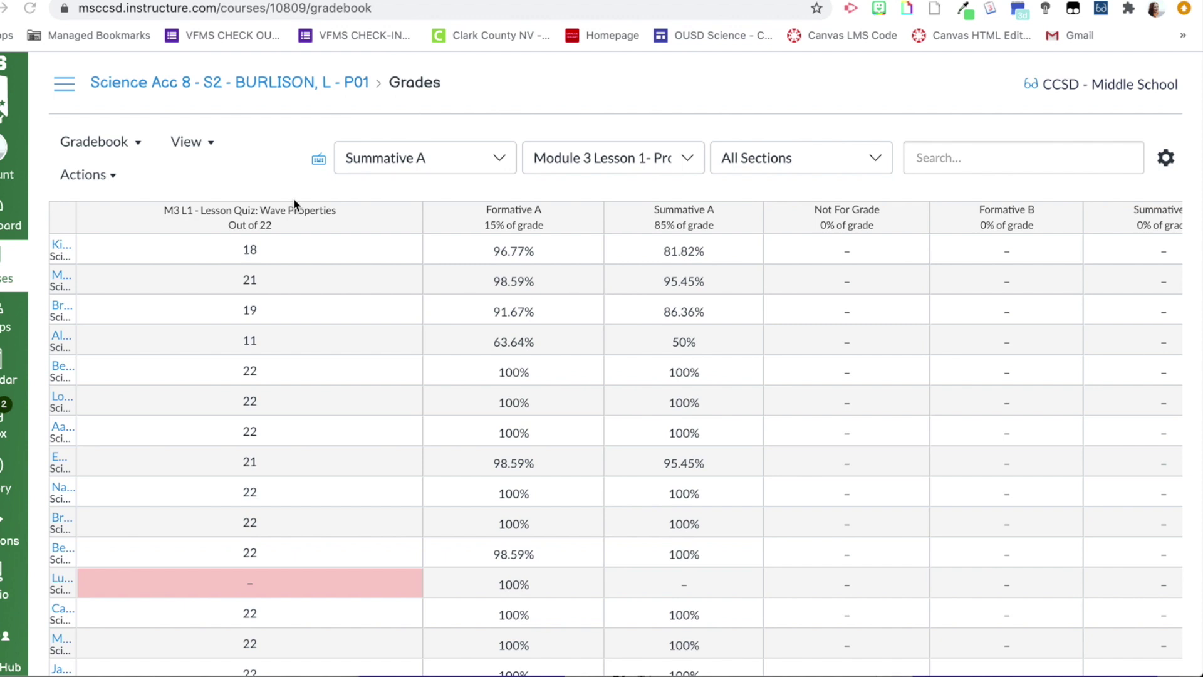
{"action": "scroll", "coordinate": [276, 553], "scroll_direction": "down", "scroll_amount": 1}
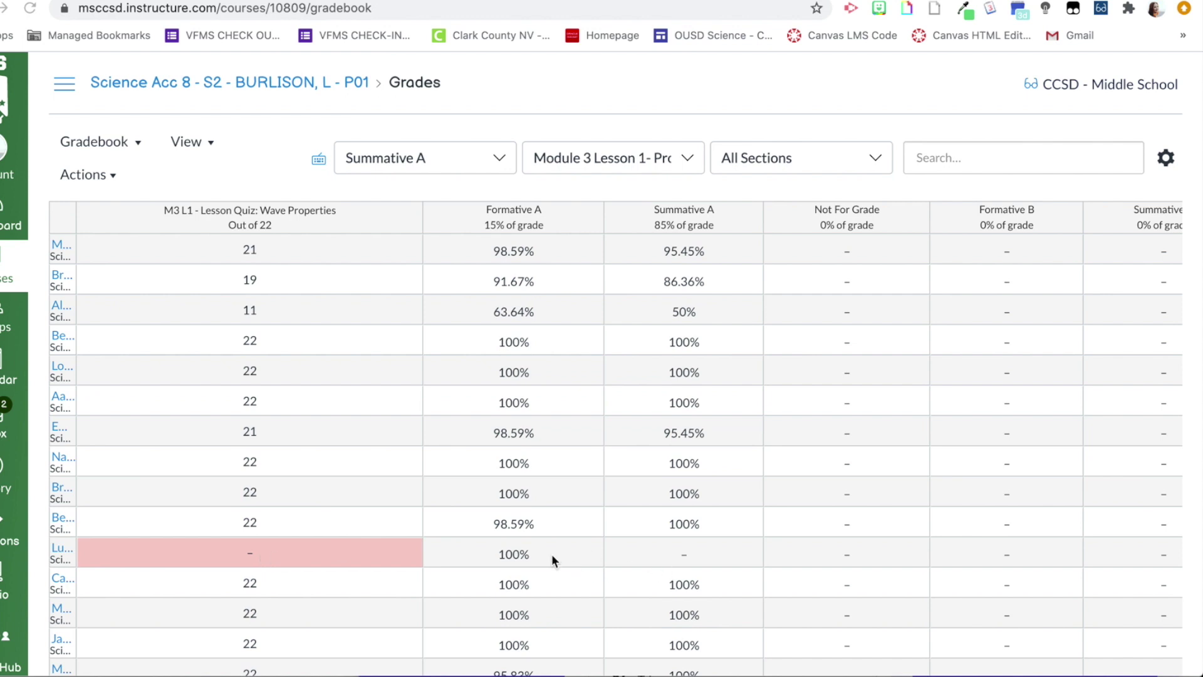
{"action": "scroll", "coordinate": [761, 558], "scroll_direction": "right", "scroll_amount": 3}
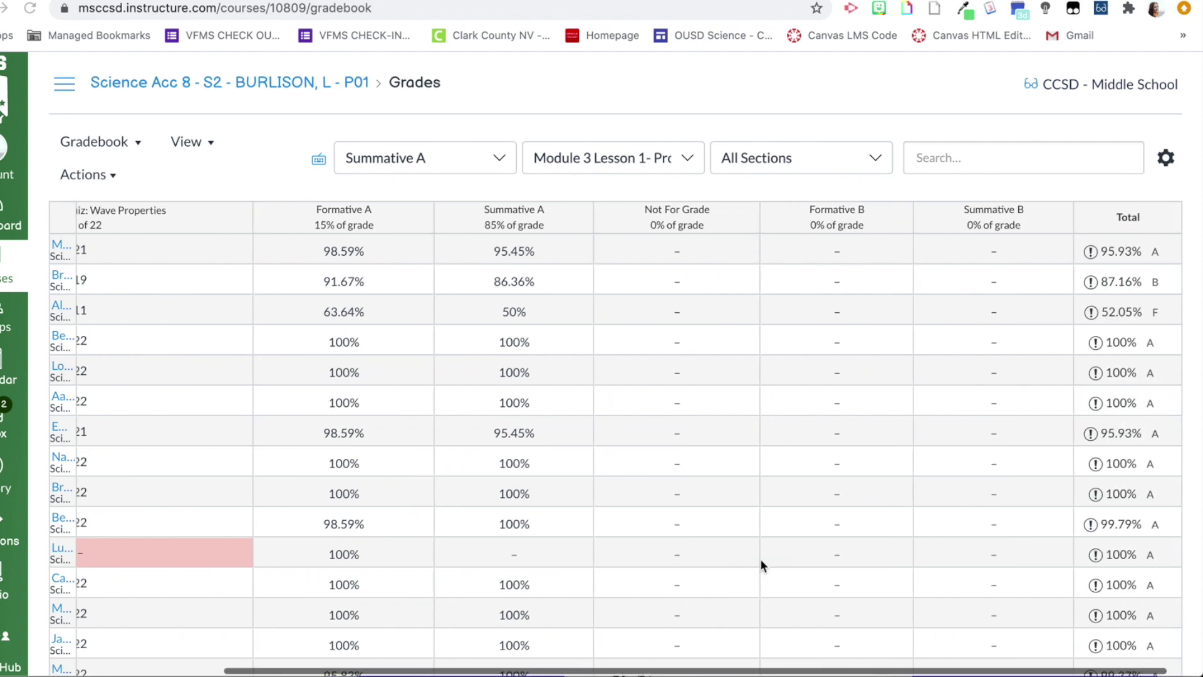
{"action": "scroll", "coordinate": [1076, 573], "scroll_direction": "left", "scroll_amount": 3}
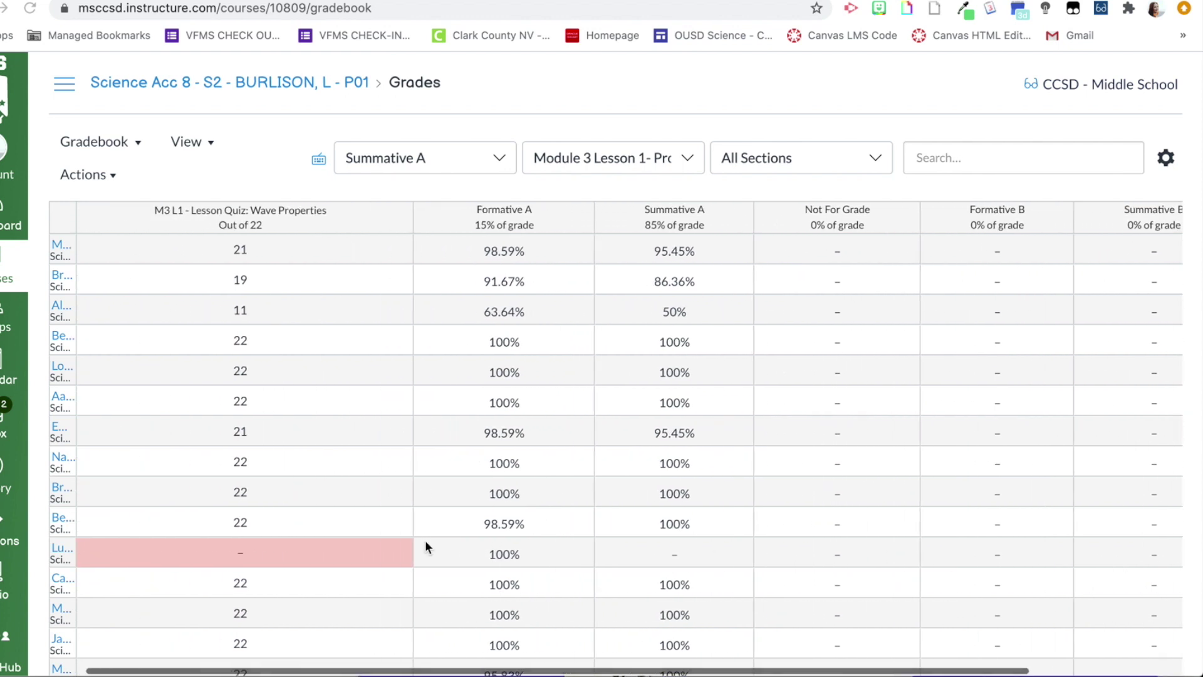
In Course Details more options, enable Hide totals in student grades summary and update the course
{"action": "left_click", "coordinate": [71, 90]}
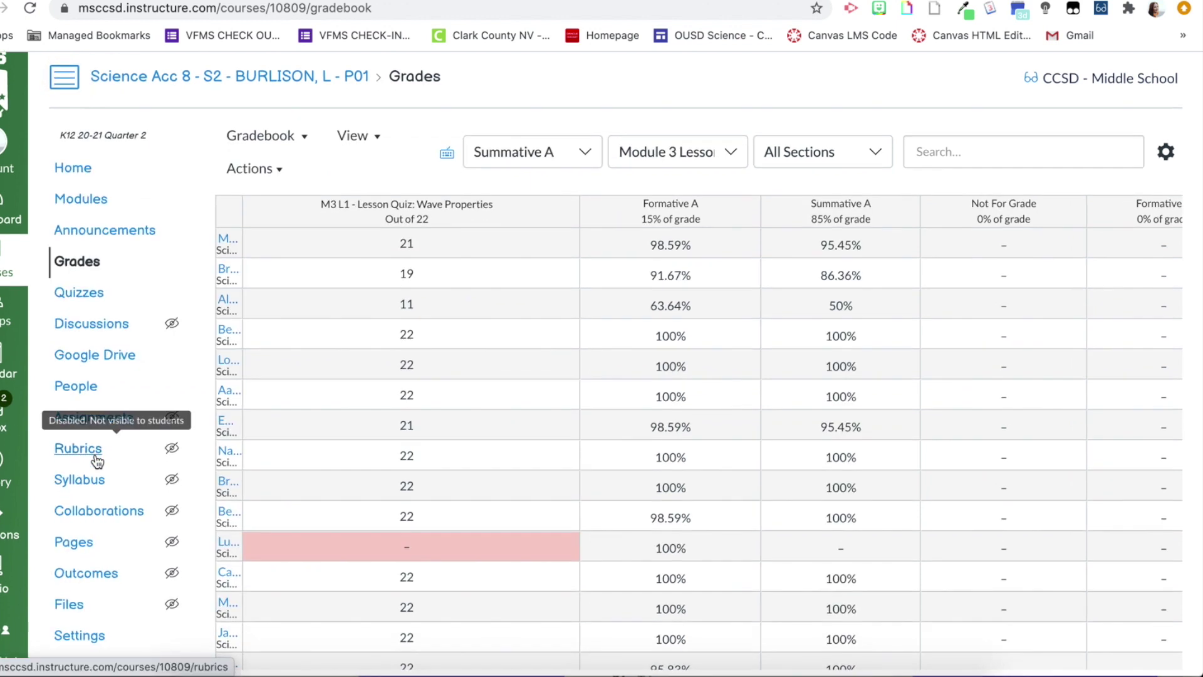
{"action": "left_click", "coordinate": [78, 638]}
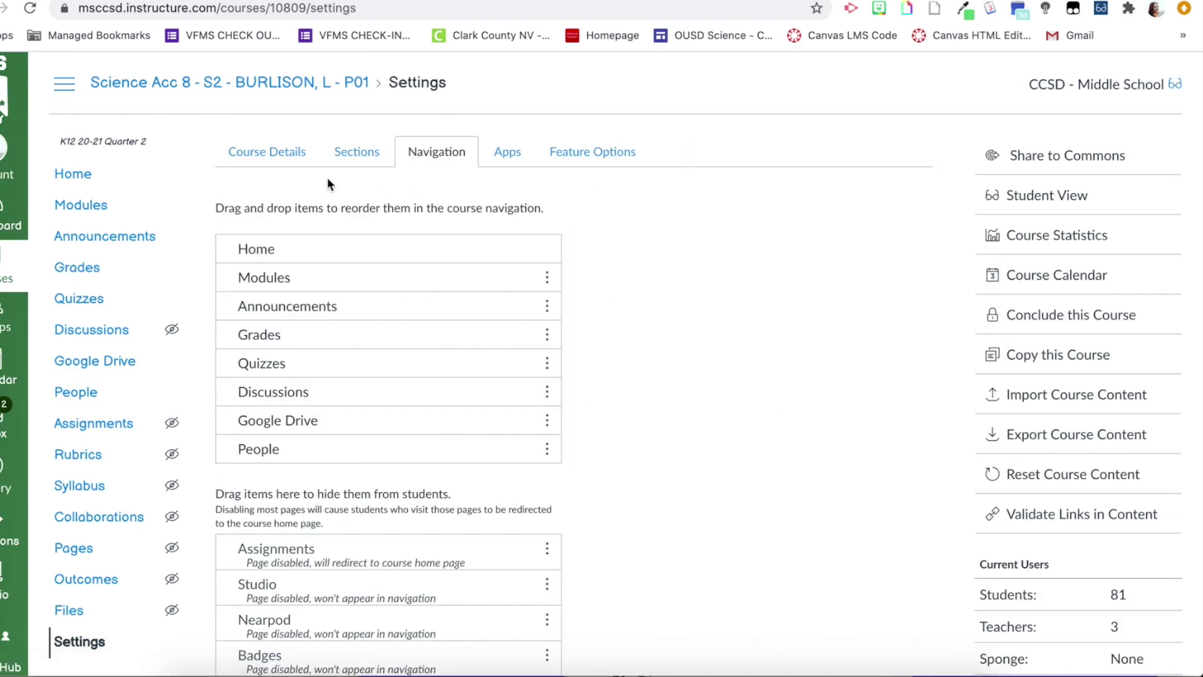
{"action": "left_click", "coordinate": [285, 161]}
{"action": "scroll", "coordinate": [525, 276], "scroll_direction": "down", "scroll_amount": 12}
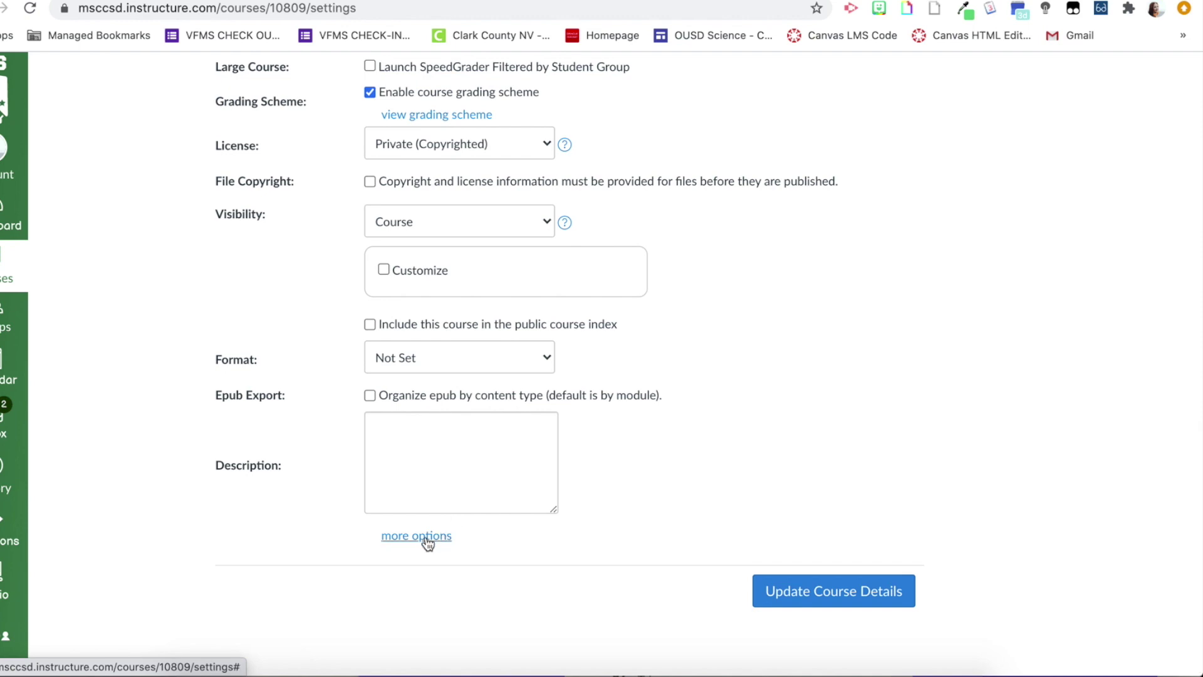
{"action": "left_click", "coordinate": [427, 536]}
{"action": "scroll", "coordinate": [428, 542], "scroll_direction": "down", "scroll_amount": 5}
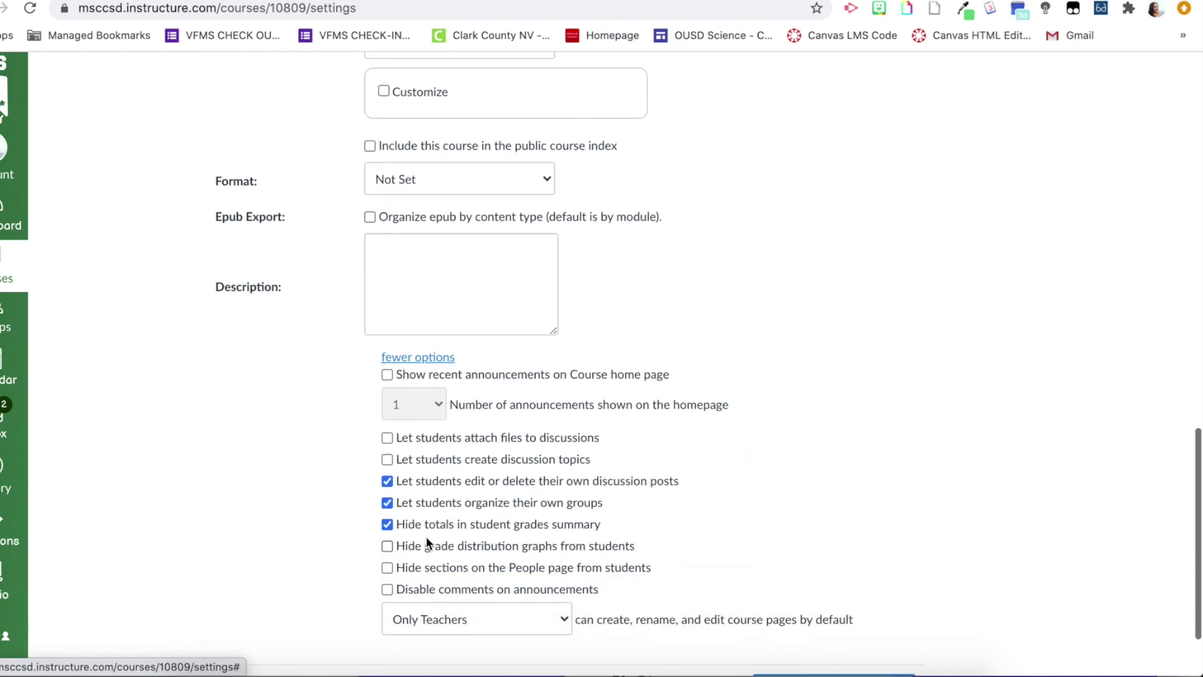
{"action": "scroll", "coordinate": [423, 525], "scroll_direction": "up", "scroll_amount": 5}
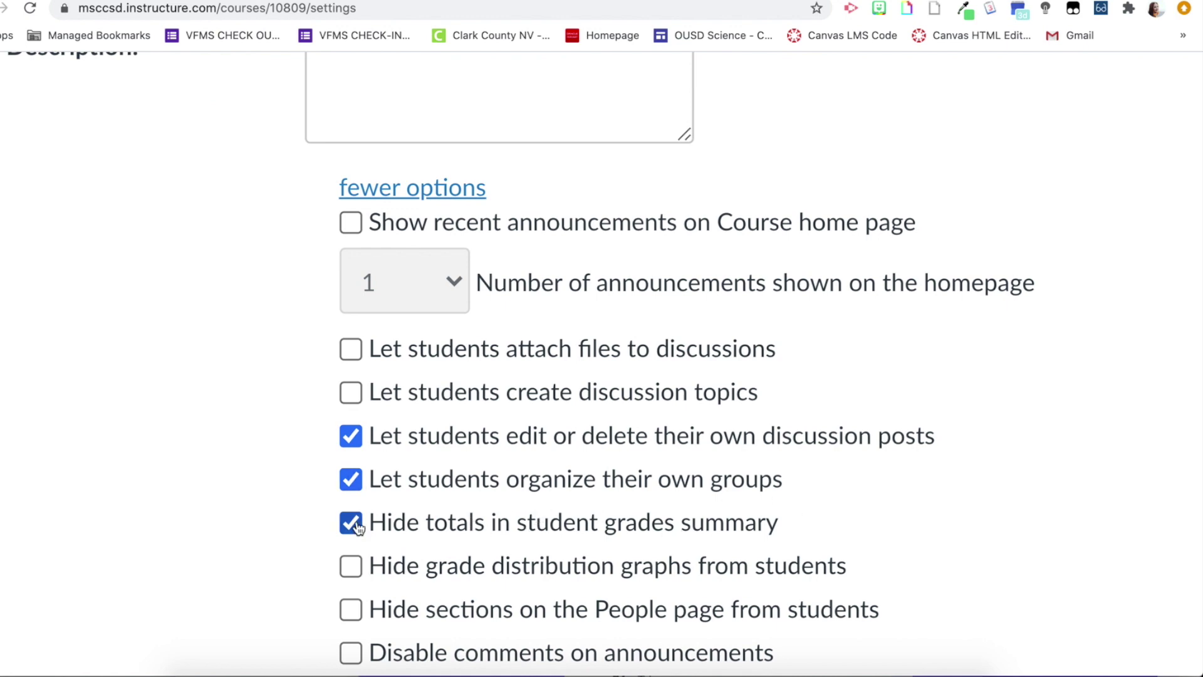
{"action": "scroll", "coordinate": [355, 524], "scroll_direction": "down", "scroll_amount": 5}
{"action": "scroll", "coordinate": [887, 448], "scroll_direction": "right", "scroll_amount": 5}
{"action": "left_click", "coordinate": [894, 524]}
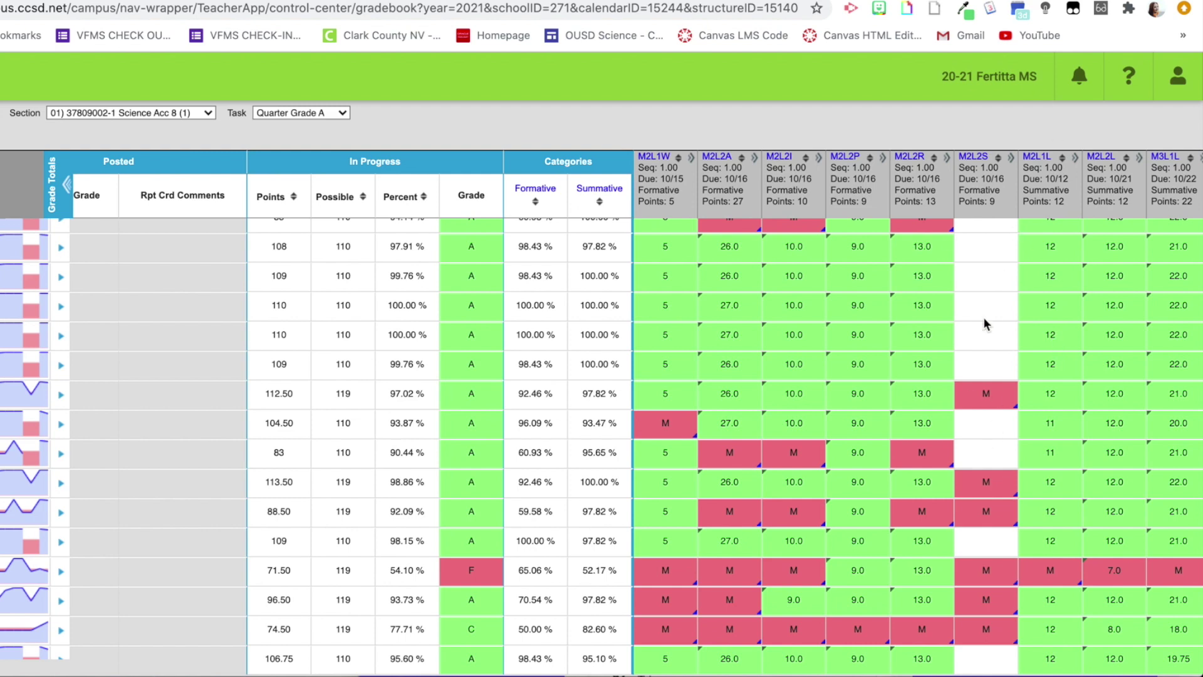
Scroll the Science Acc 8 gradebook up to the top students' M3L1L scores
{"action": "scroll", "coordinate": [984, 317], "scroll_direction": "up", "scroll_amount": 3}
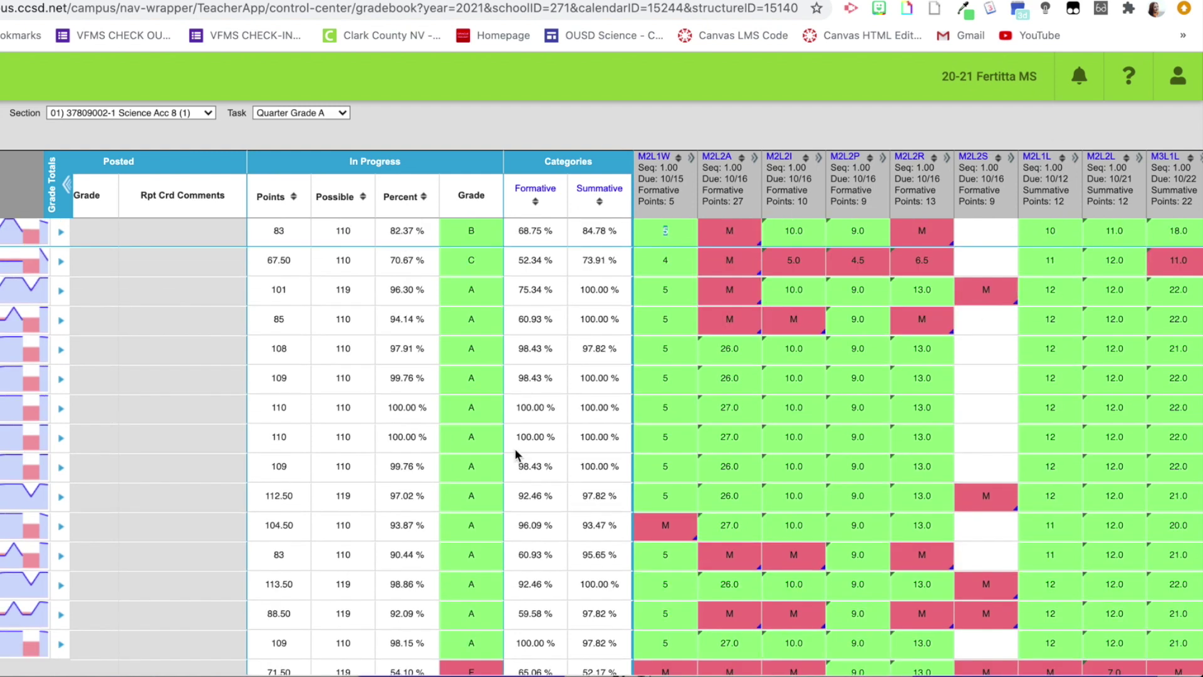